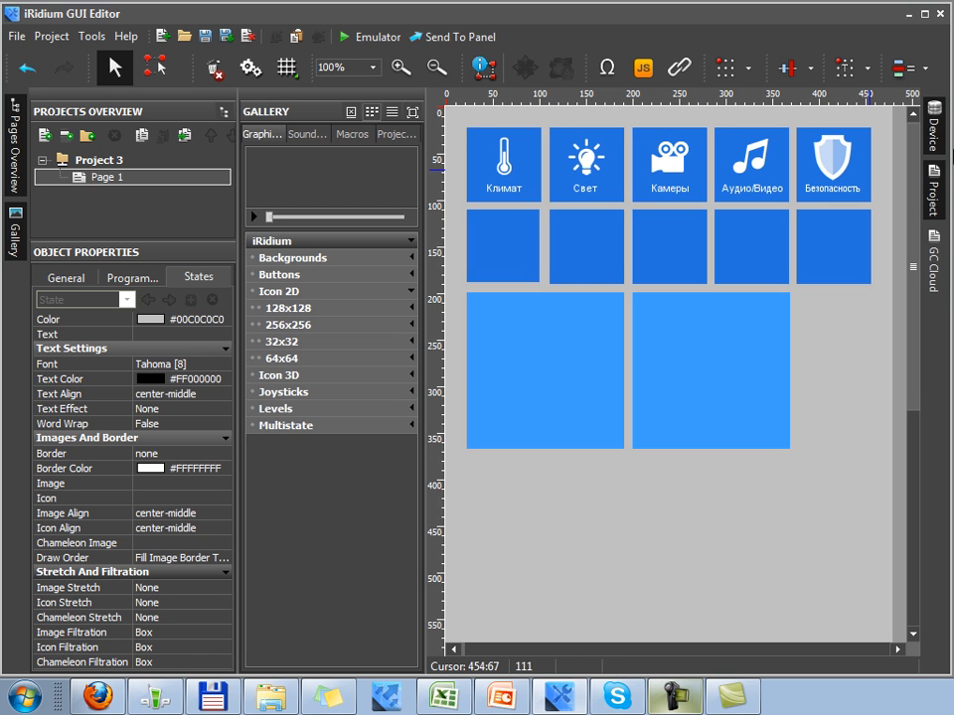
Show the gallery and look through its iRidium graphics categories, from Backgrounds to Multistate.
{"action": "left_click", "coordinate": [20, 221]}
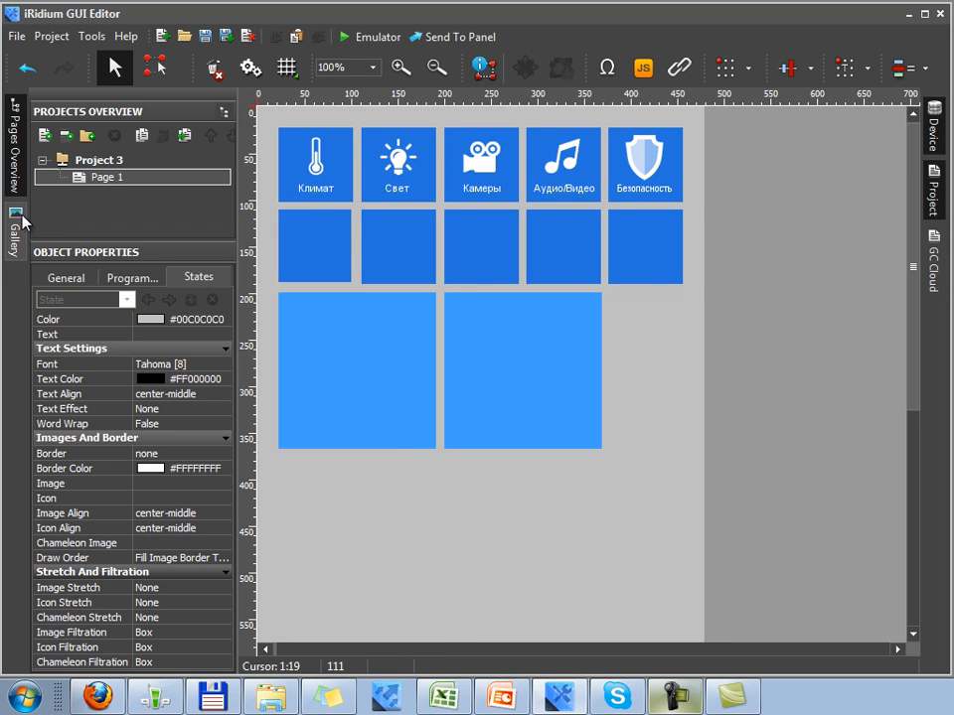
{"action": "left_click", "coordinate": [20, 220]}
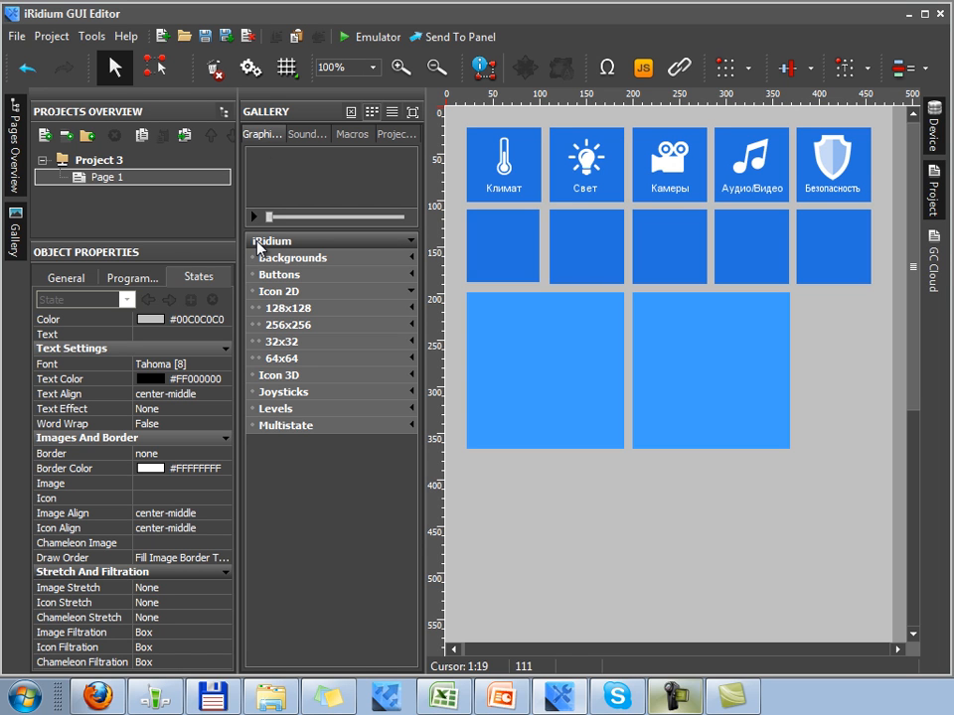
{"action": "left_click", "coordinate": [322, 262]}
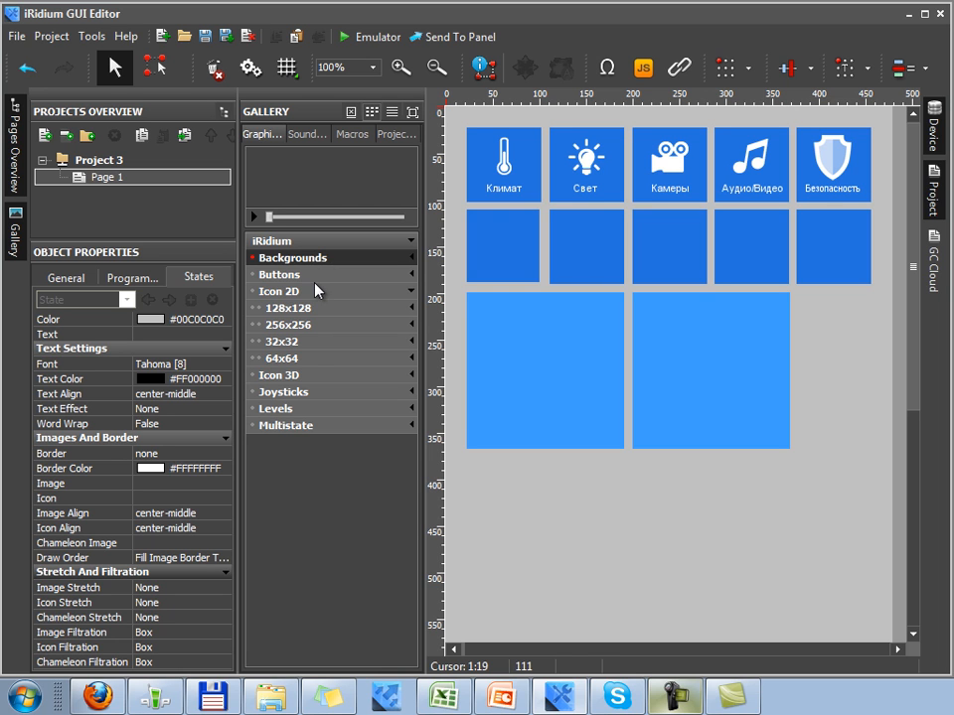
{"action": "left_click", "coordinate": [318, 282]}
{"action": "left_click", "coordinate": [318, 296]}
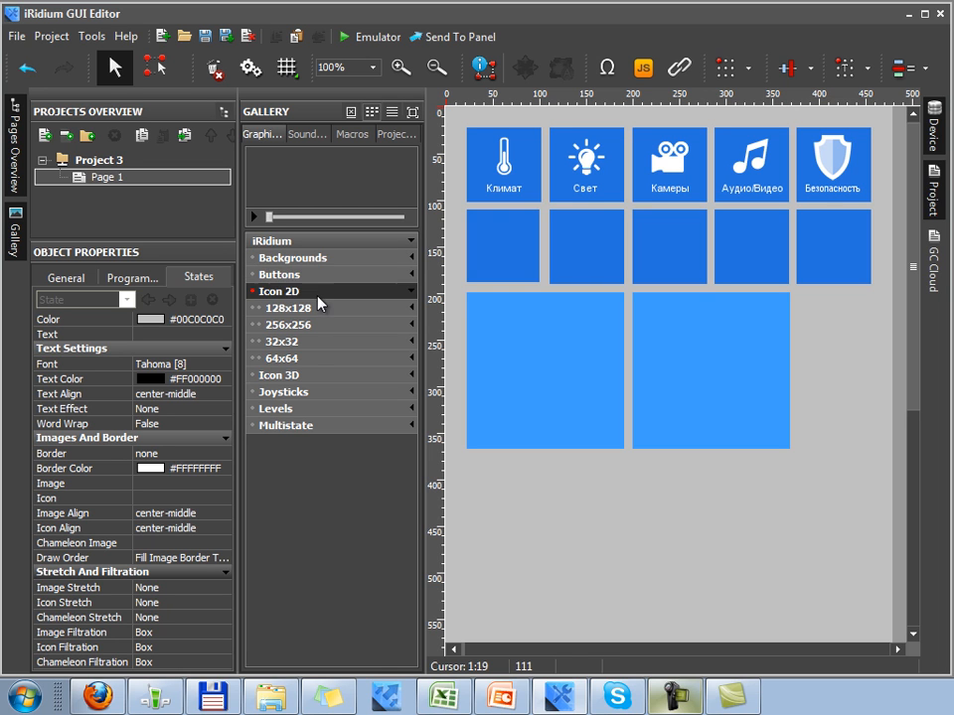
{"action": "left_click", "coordinate": [308, 392]}
{"action": "left_click", "coordinate": [308, 413]}
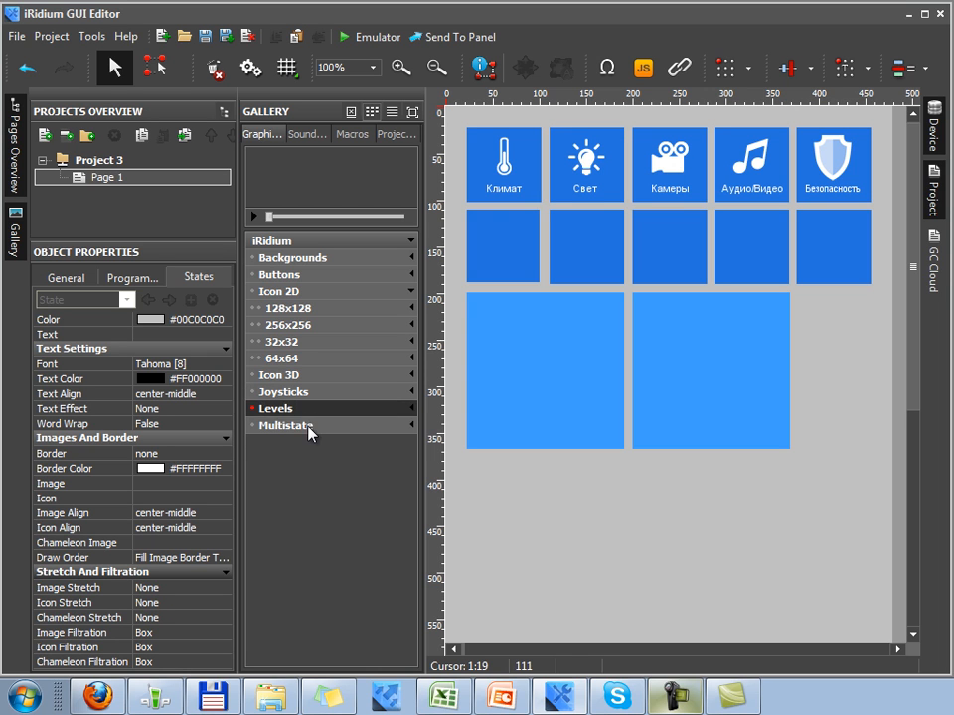
{"action": "left_click", "coordinate": [311, 429]}
{"action": "left_click", "coordinate": [312, 430]}
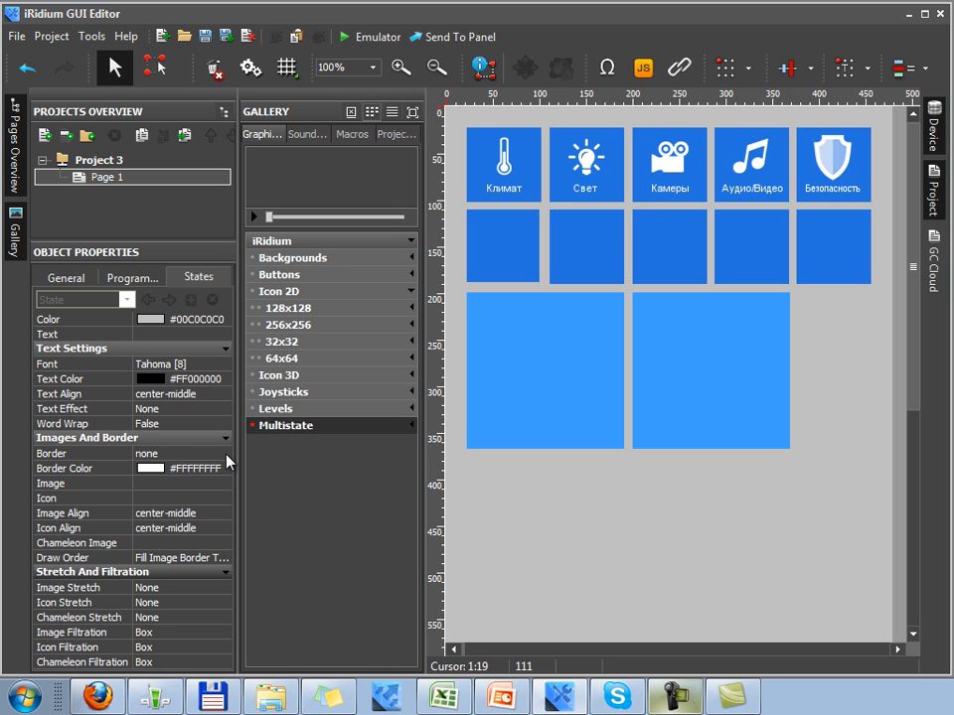
Add a new top-level folder named Now to the graphics gallery.
{"action": "right_click", "coordinate": [281, 452]}
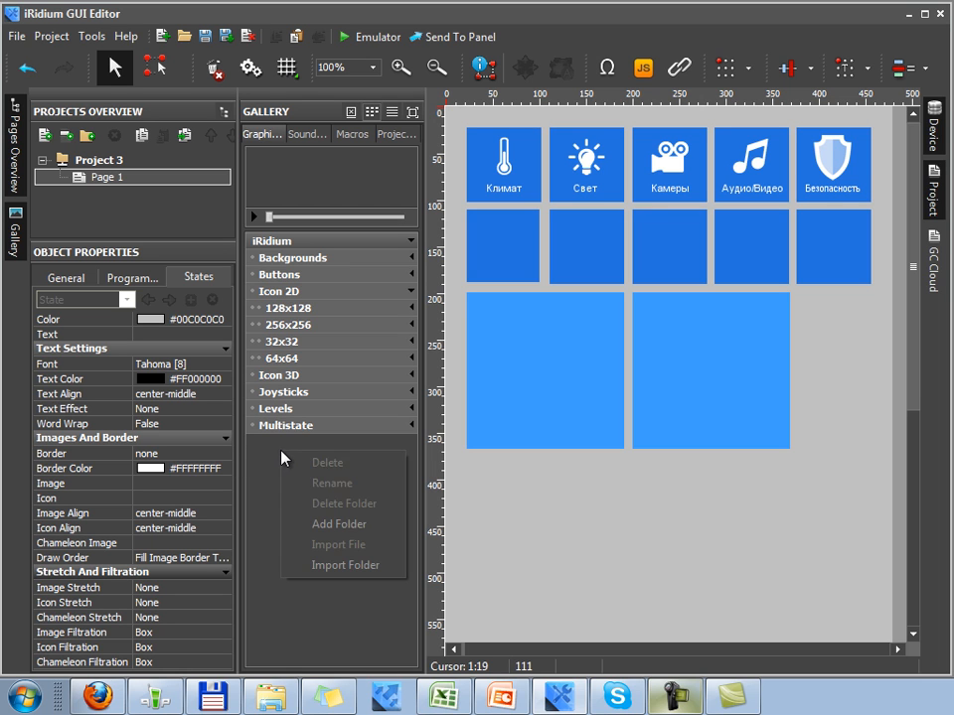
{"action": "left_click", "coordinate": [329, 533]}
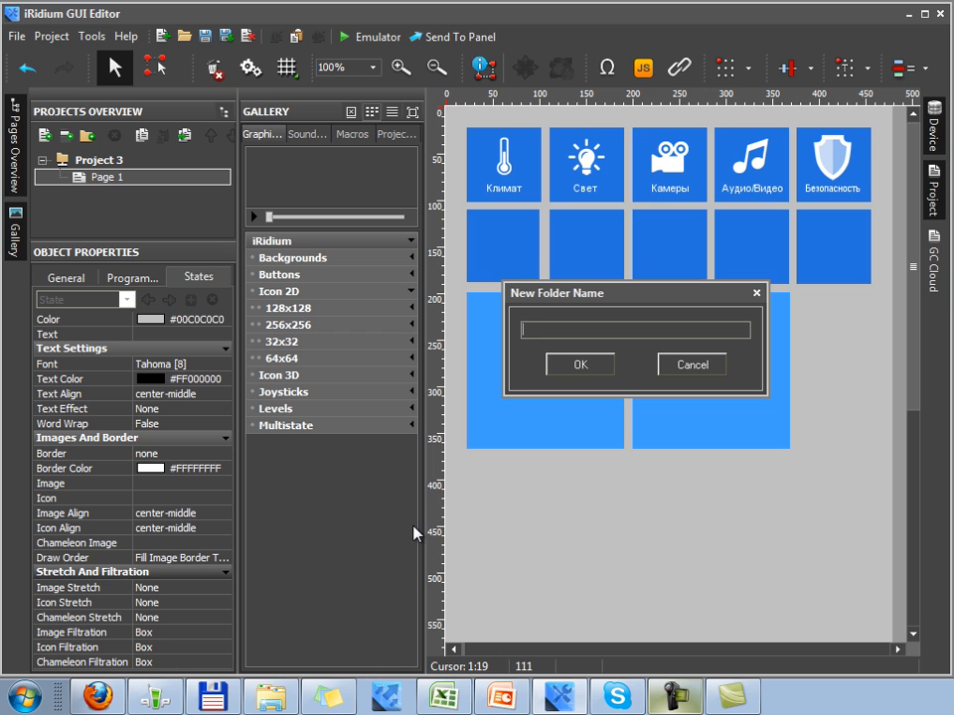
{"action": "type", "text": "Now"}
{"action": "key", "text": "Return"}
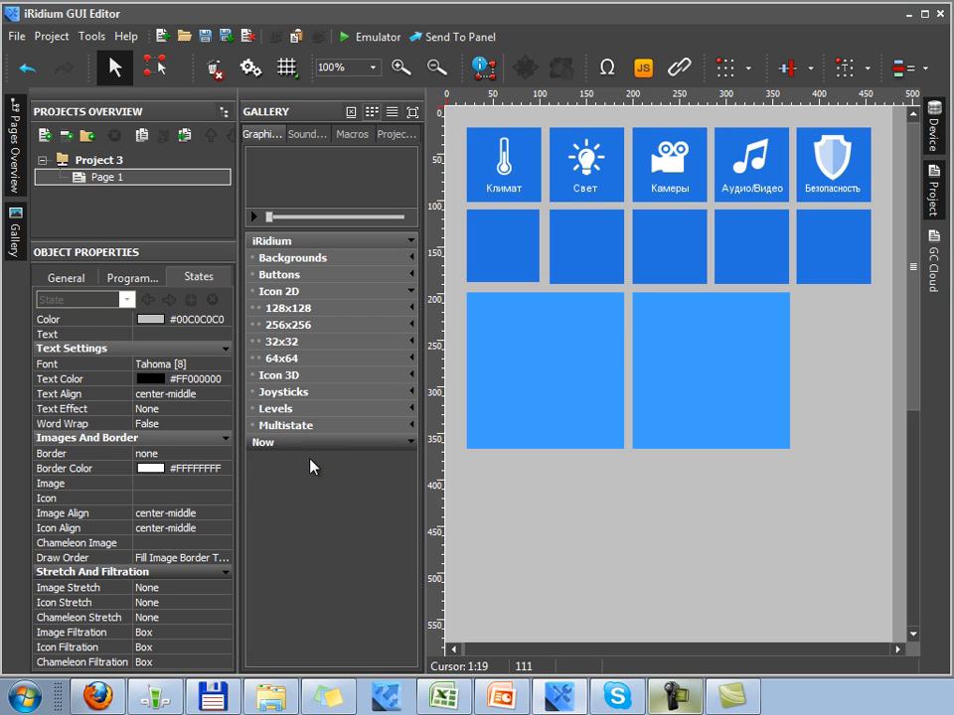
Import the images from h button_1.png through right_2.png into the Now folder, creating multistate objects with the underscore separator.
{"action": "right_click", "coordinate": [281, 444]}
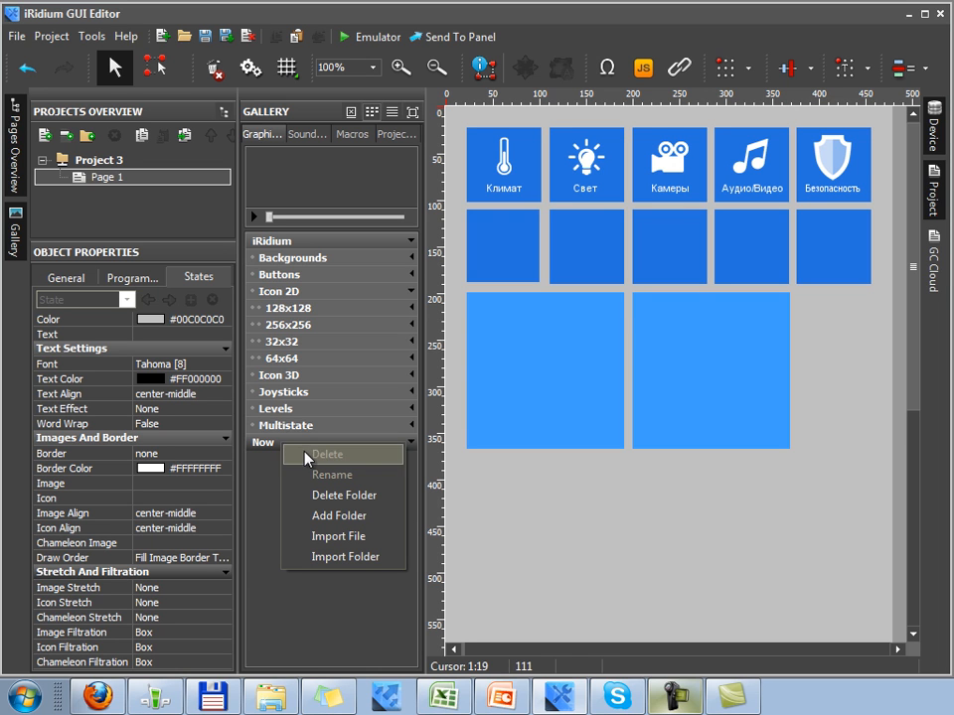
{"action": "left_click", "coordinate": [373, 538]}
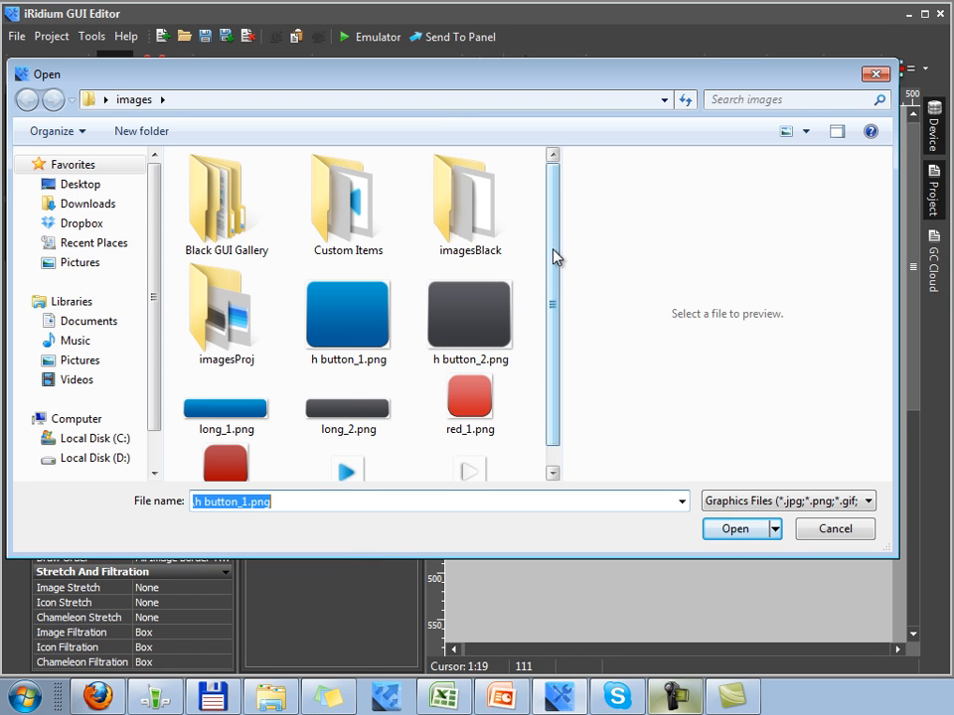
{"action": "left_click_drag", "start_coordinate": [554, 259], "coordinate": [556, 277]}
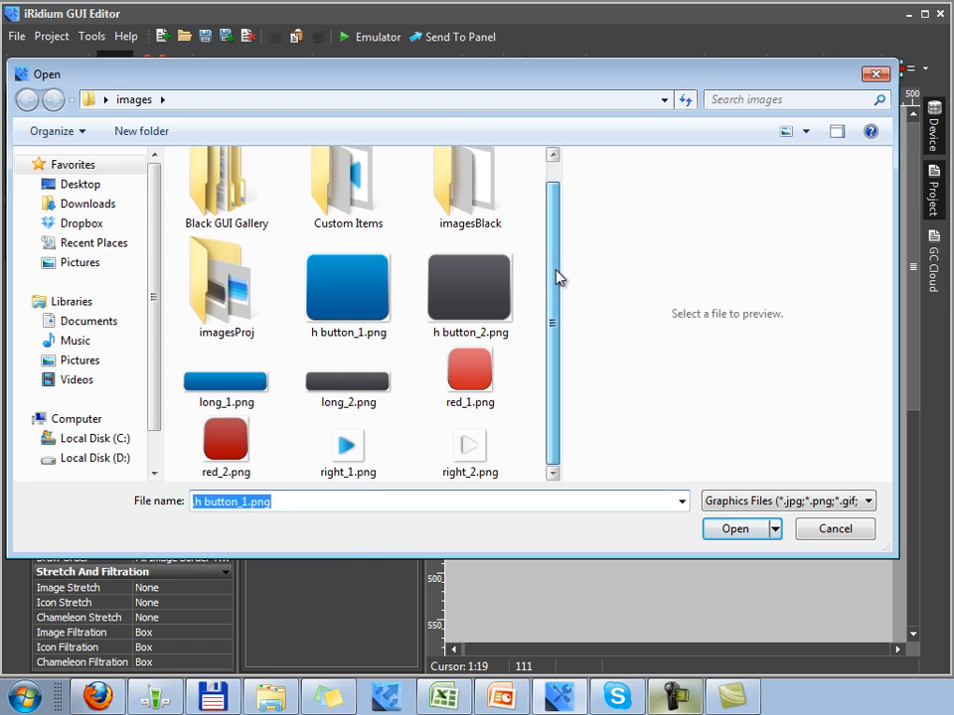
{"action": "left_click", "coordinate": [363, 309]}
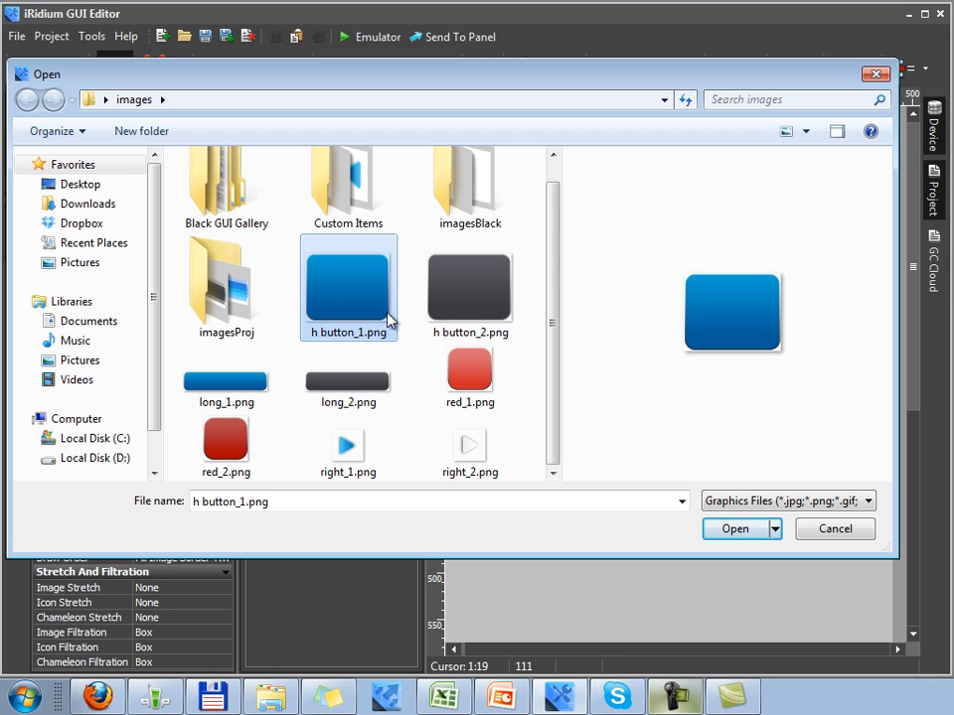
{"action": "left_click", "coordinate": [469, 455], "text": "shift"}
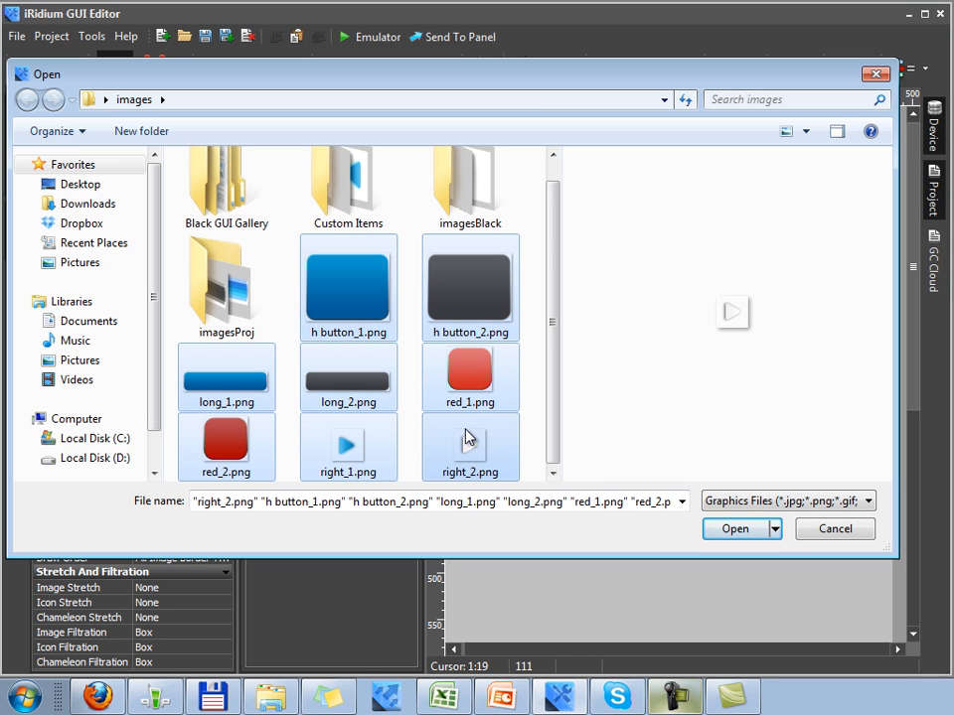
{"action": "left_click", "coordinate": [714, 537]}
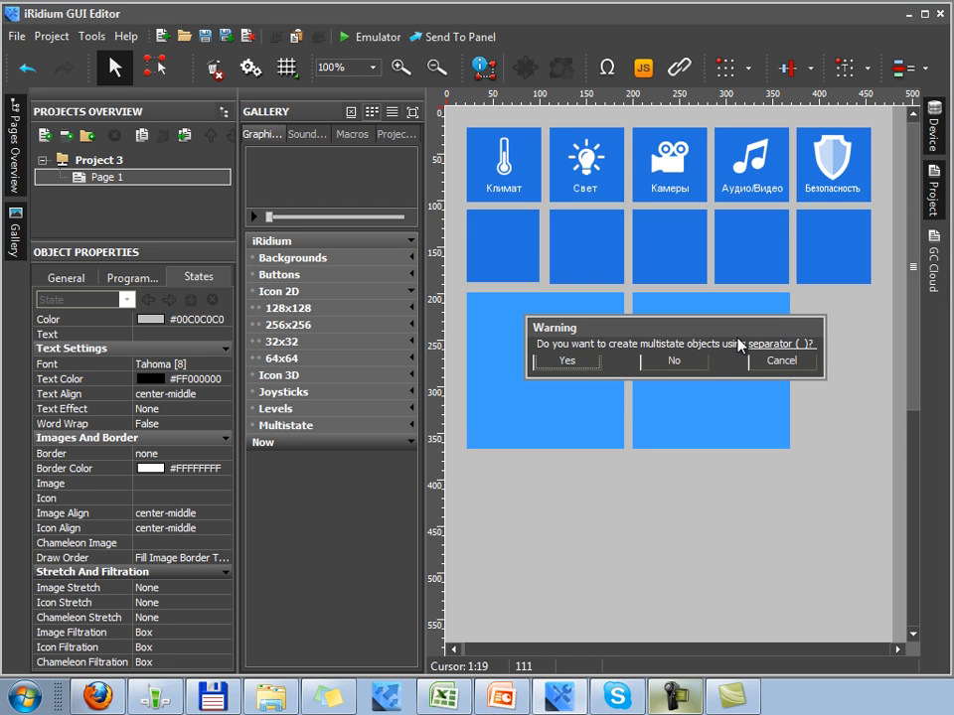
{"action": "left_click", "coordinate": [580, 357]}
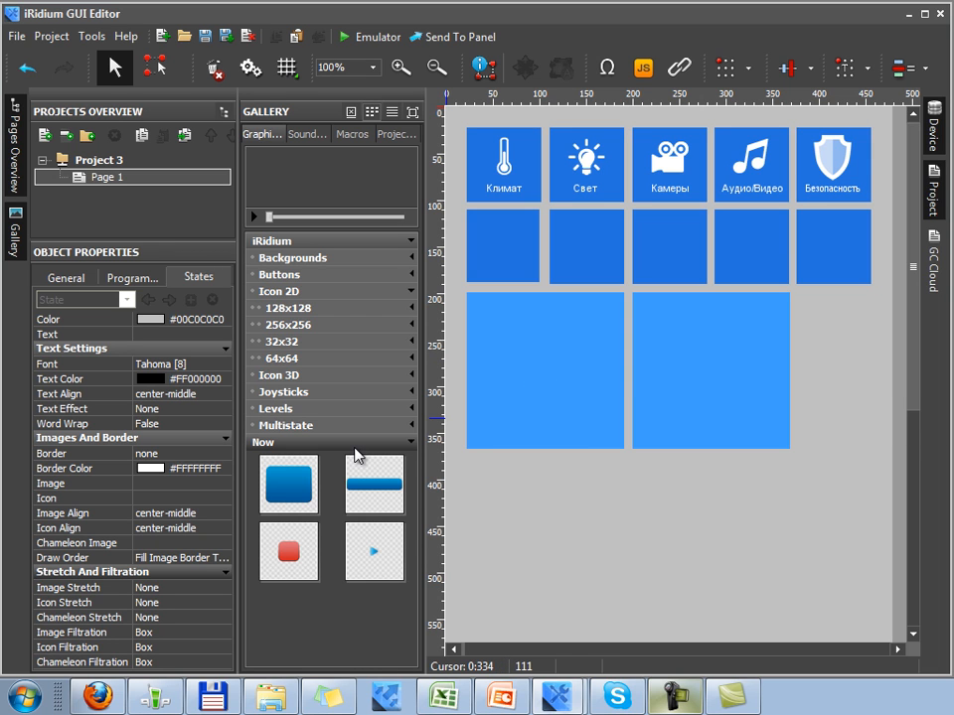
Reopen the file import for the Now folder and examine how h button_2.png and h button_1.png are named, including separator and state number.
{"action": "right_click", "coordinate": [356, 454]}
{"action": "left_click", "coordinate": [412, 541]}
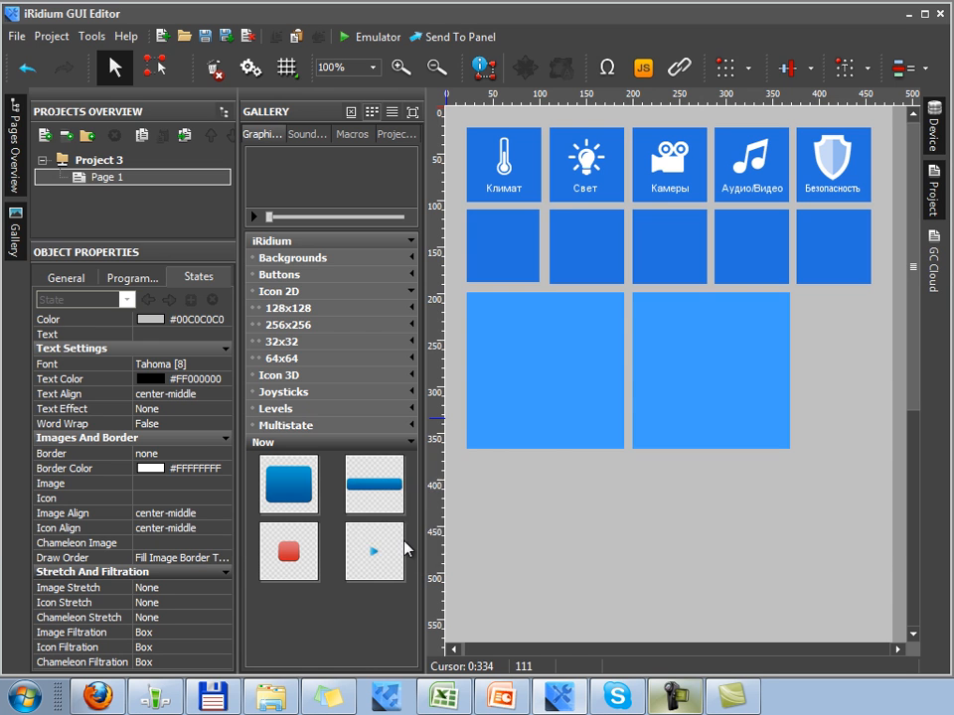
{"action": "left_click_drag", "start_coordinate": [584, 78], "coordinate": [630, 79]}
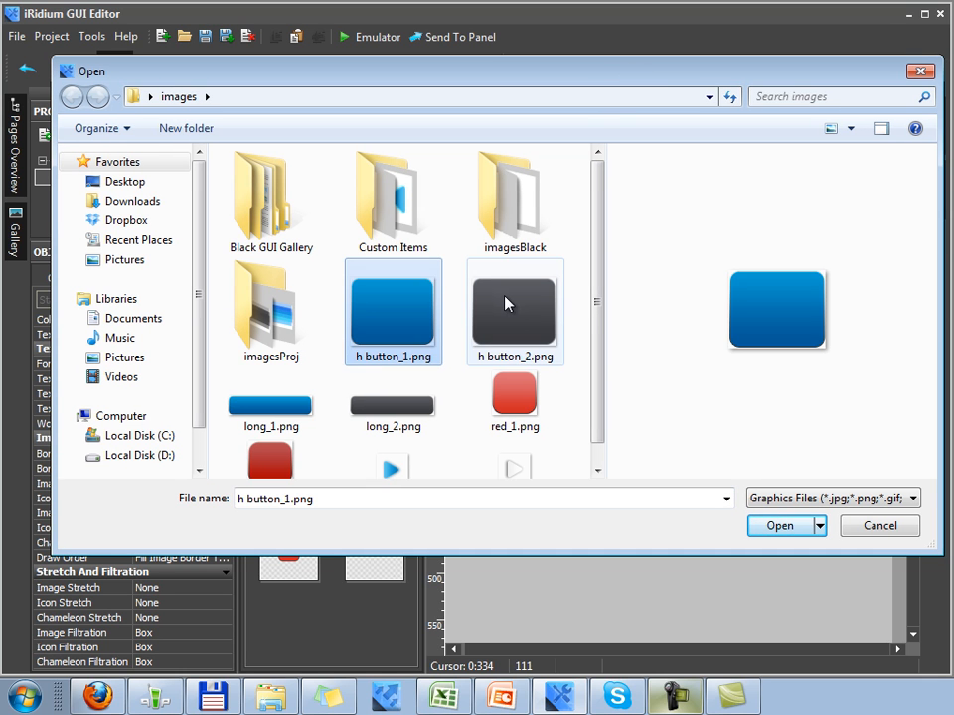
{"action": "left_click", "coordinate": [505, 326]}
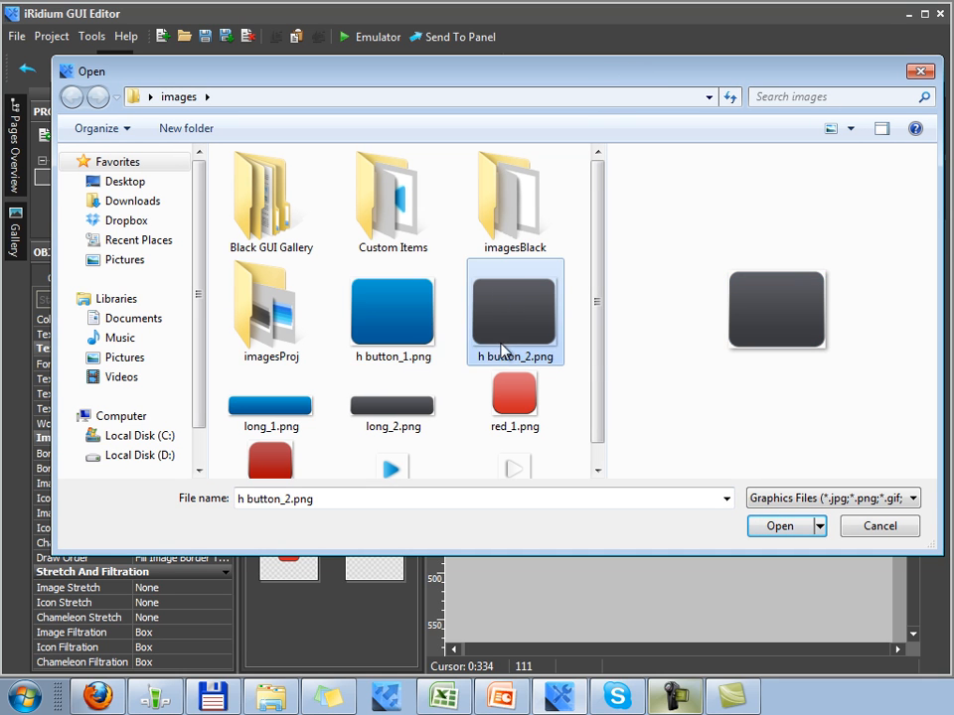
{"action": "left_click", "coordinate": [515, 359]}
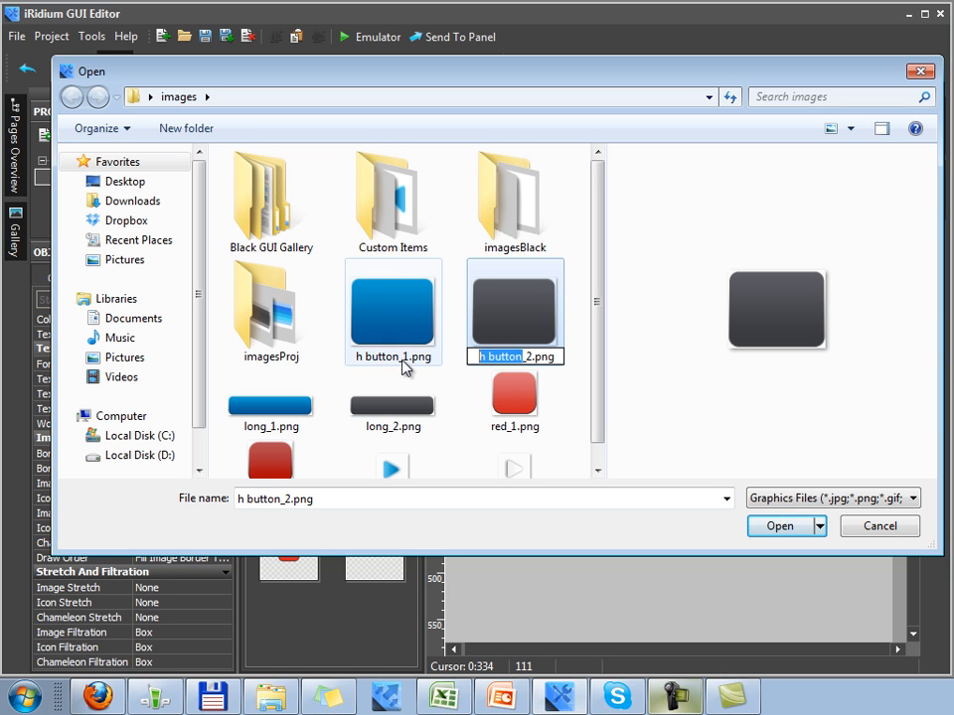
{"action": "left_click", "coordinate": [523, 358]}
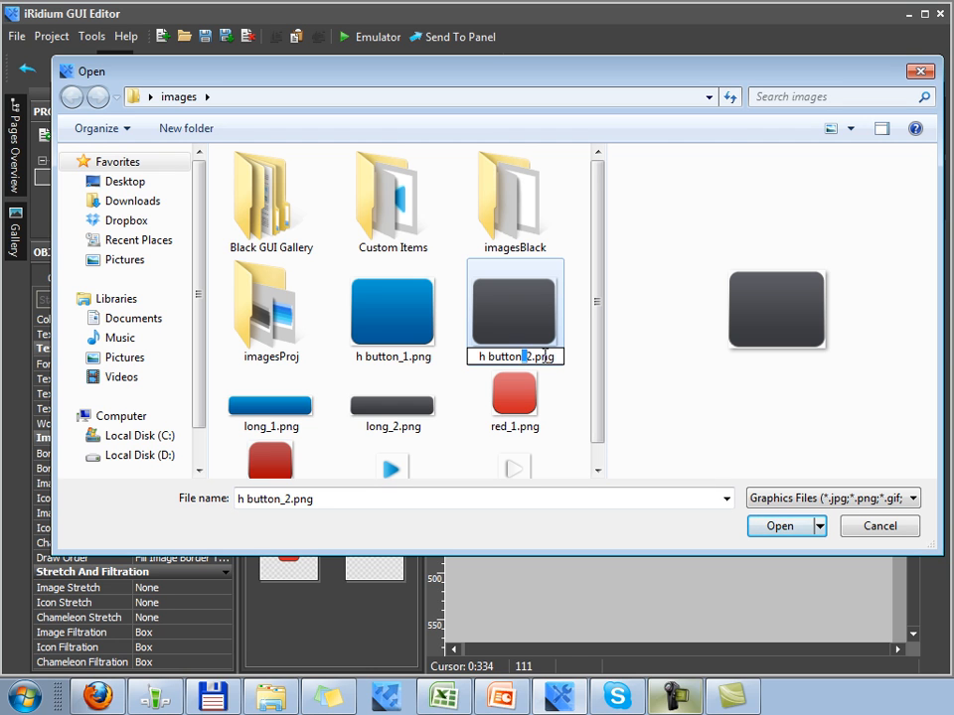
{"action": "left_click_drag", "start_coordinate": [526, 357], "coordinate": [533, 357]}
{"action": "left_click", "coordinate": [413, 362]}
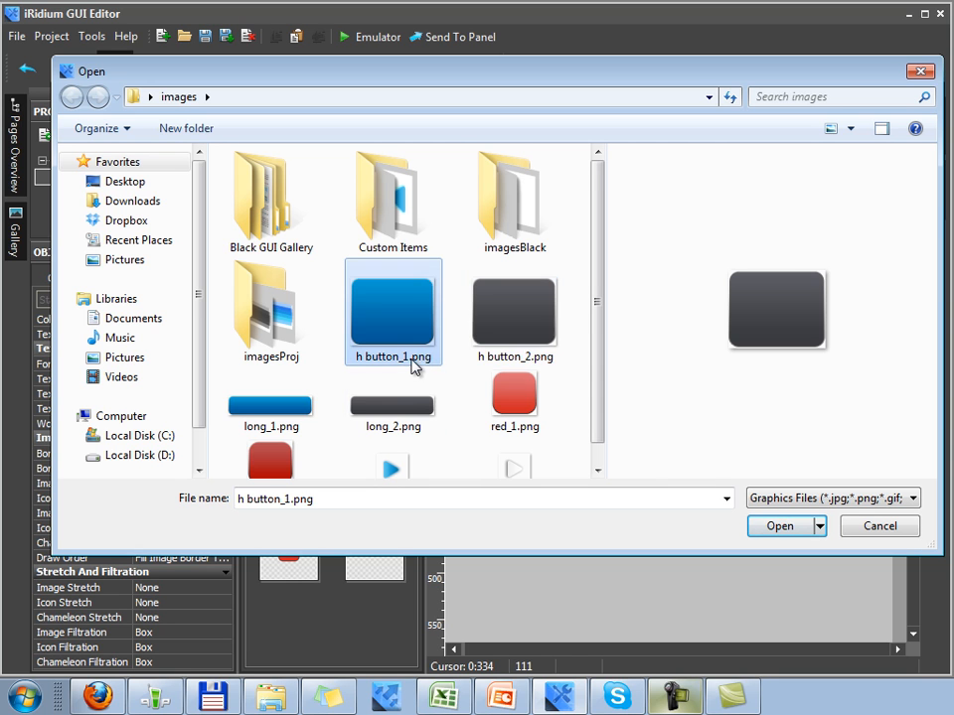
Compare the previews of h button_1.png and h button_2.png, and close the import without adding files.
{"action": "left_click", "coordinate": [511, 349]}
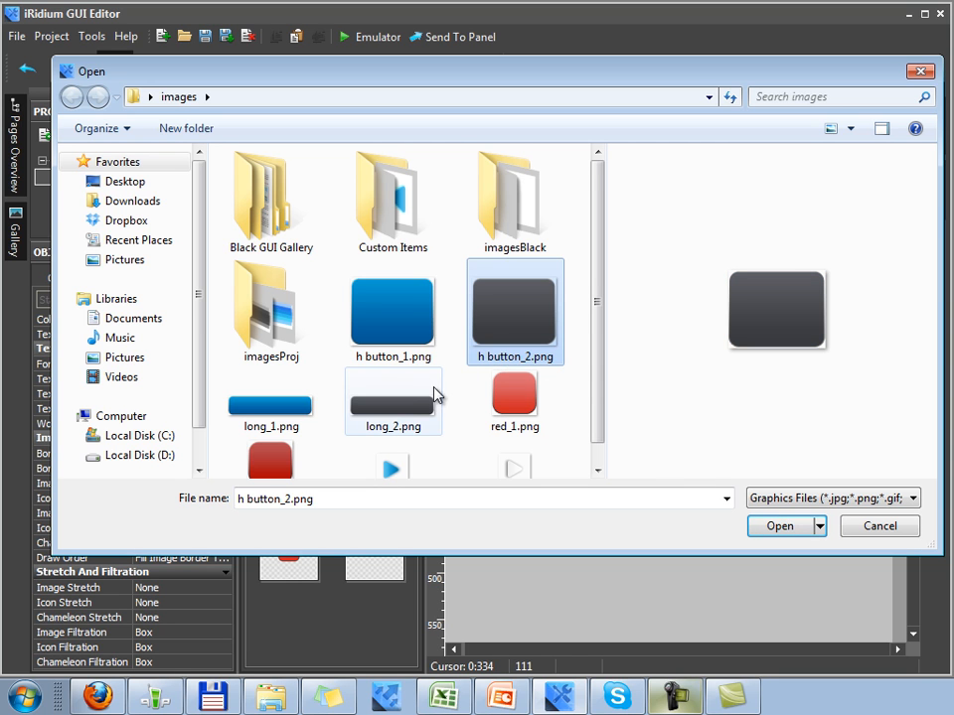
{"action": "left_click", "coordinate": [404, 315]}
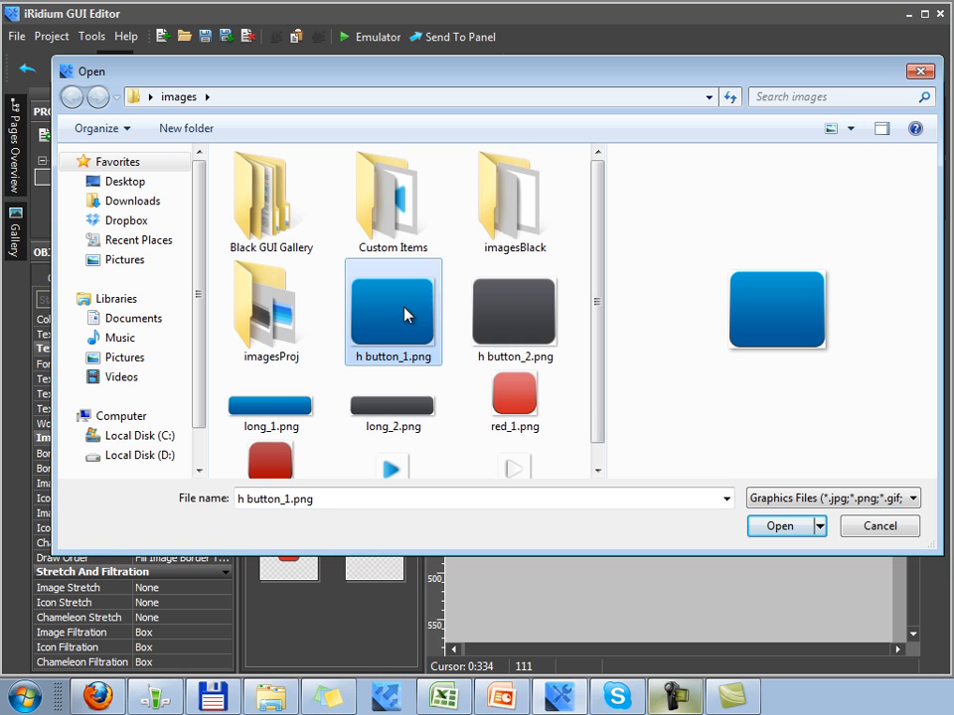
{"action": "left_click", "coordinate": [477, 320]}
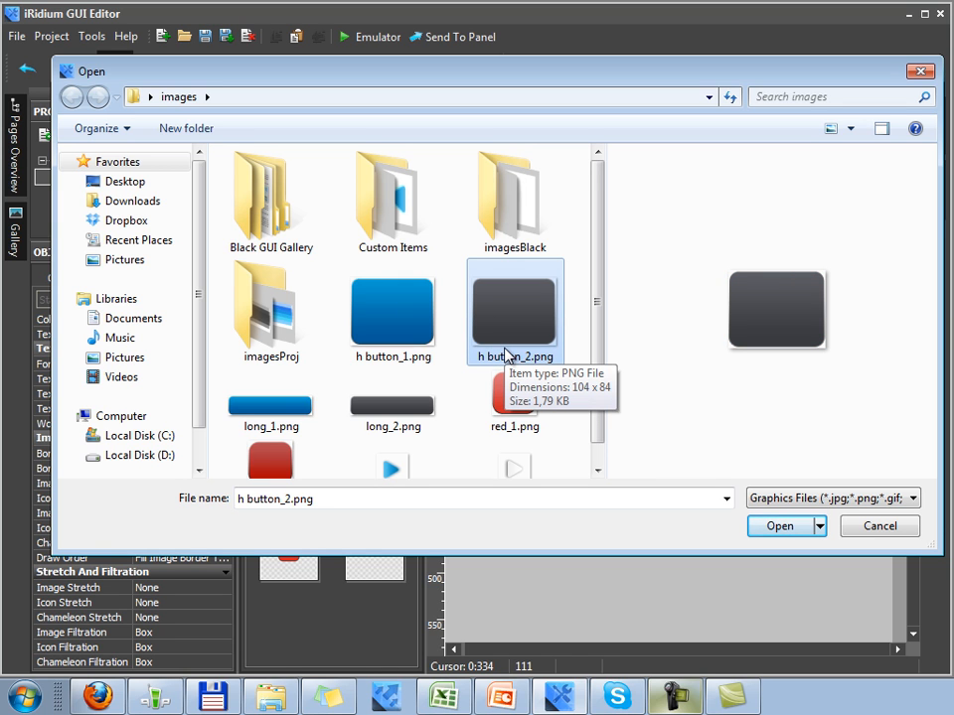
{"action": "left_click", "coordinate": [416, 334]}
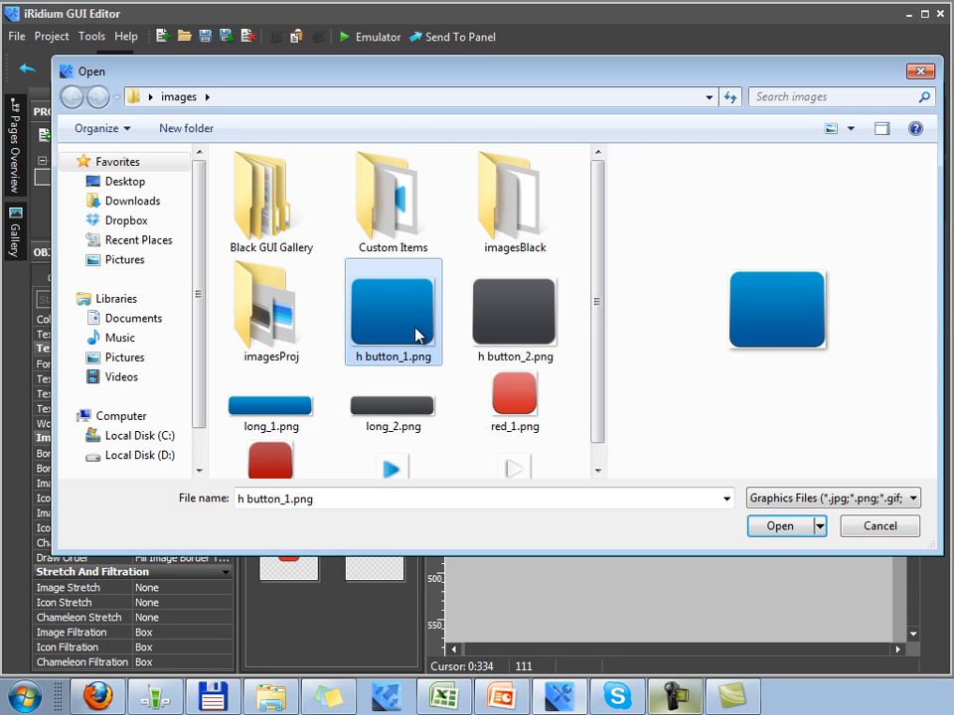
{"action": "left_click", "coordinate": [477, 294]}
{"action": "scroll", "coordinate": [479, 278], "scroll_direction": "down", "scroll_amount": 1}
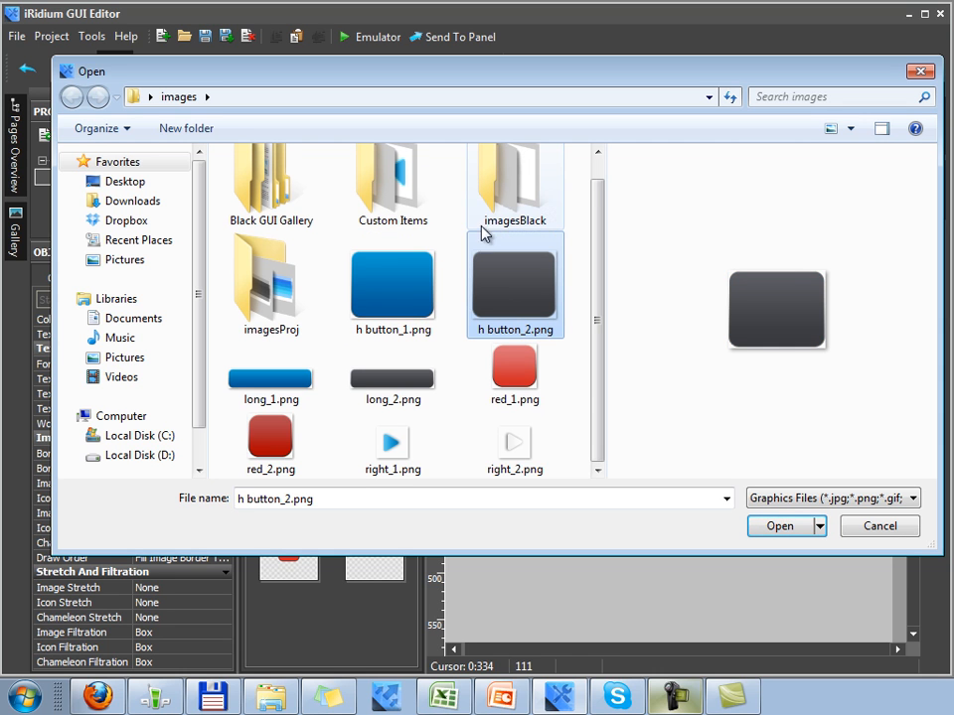
{"action": "left_click", "coordinate": [863, 531]}
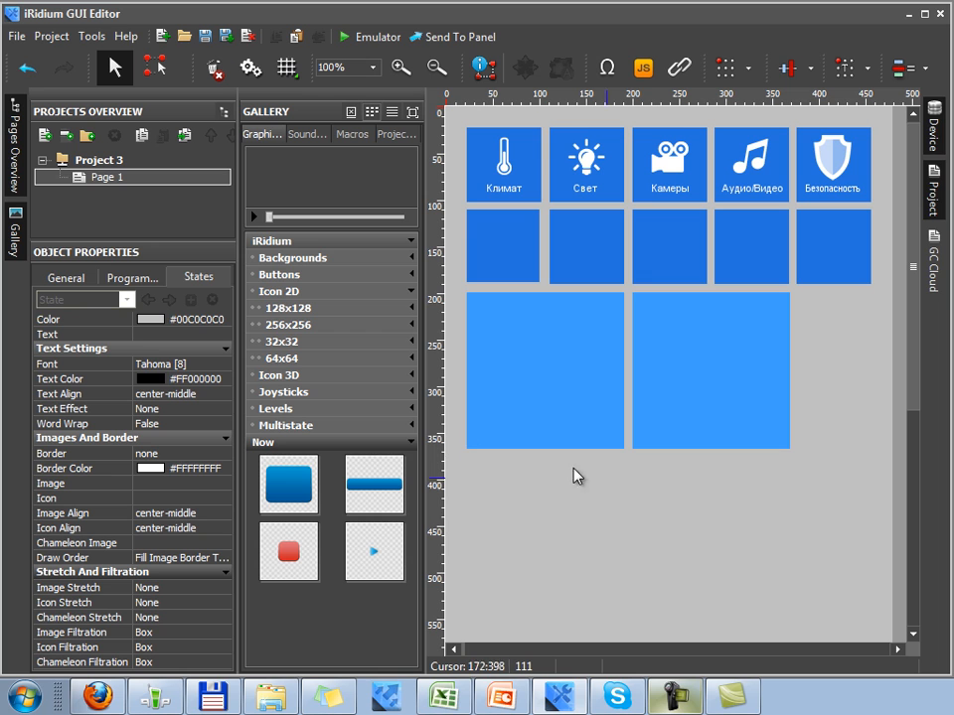
Preview the h button and red objects in the Now folder and look through the 32x32 2D icons.
{"action": "left_click", "coordinate": [298, 489]}
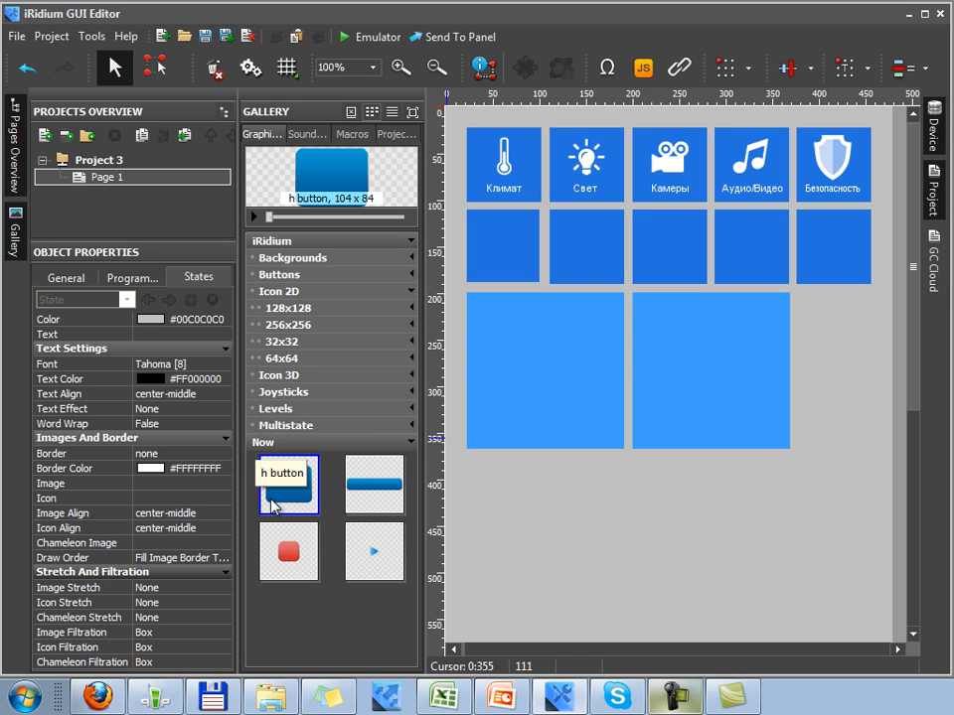
{"action": "left_click", "coordinate": [291, 552]}
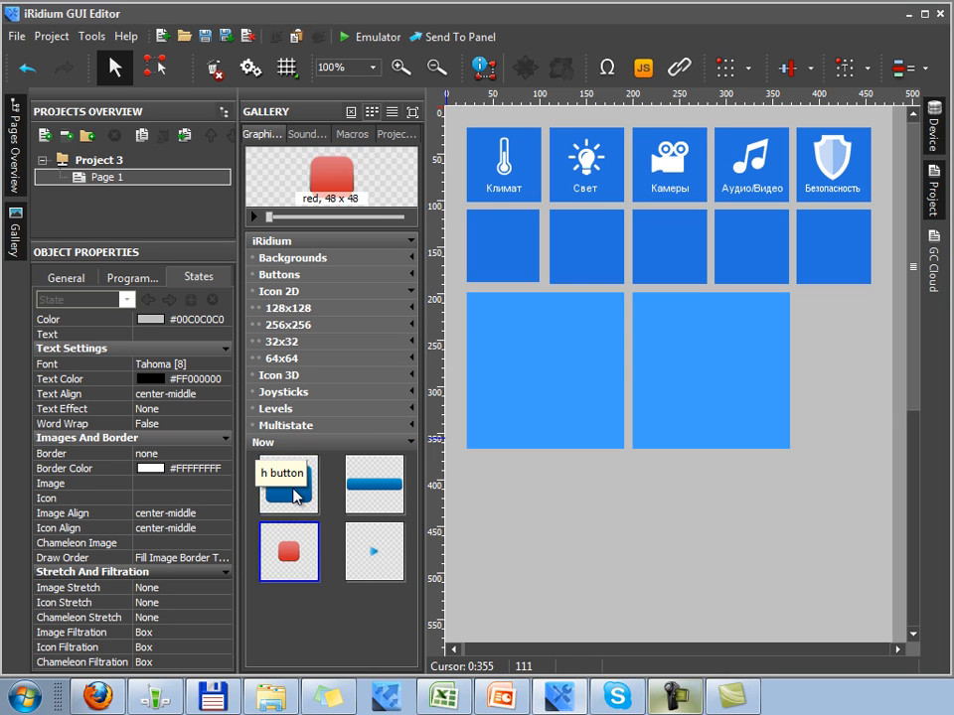
{"action": "left_click", "coordinate": [296, 497]}
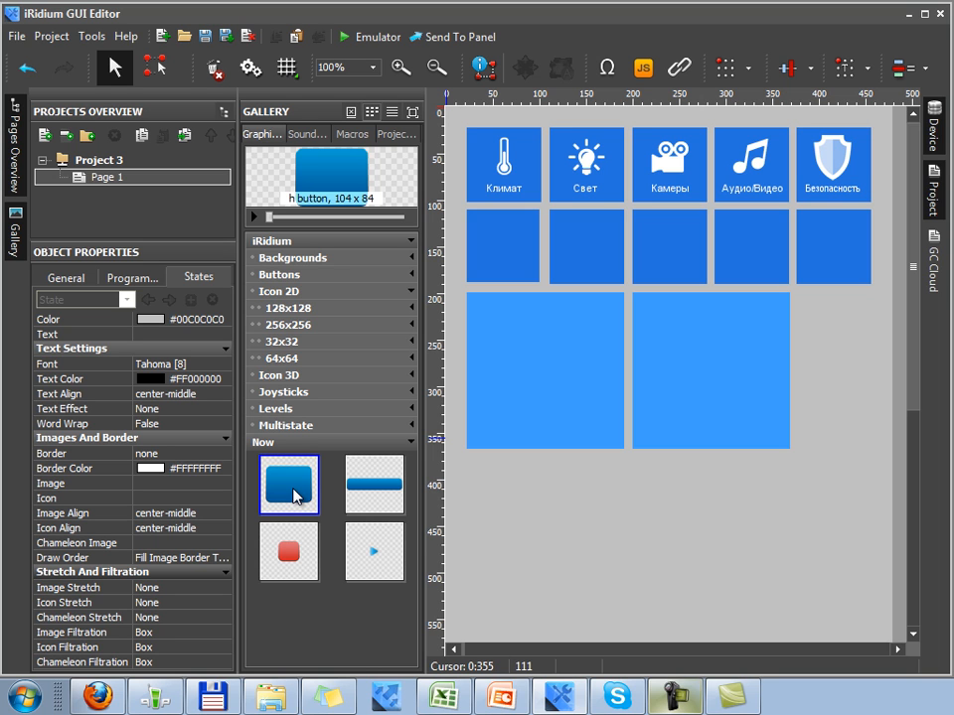
{"action": "left_click", "coordinate": [377, 501]}
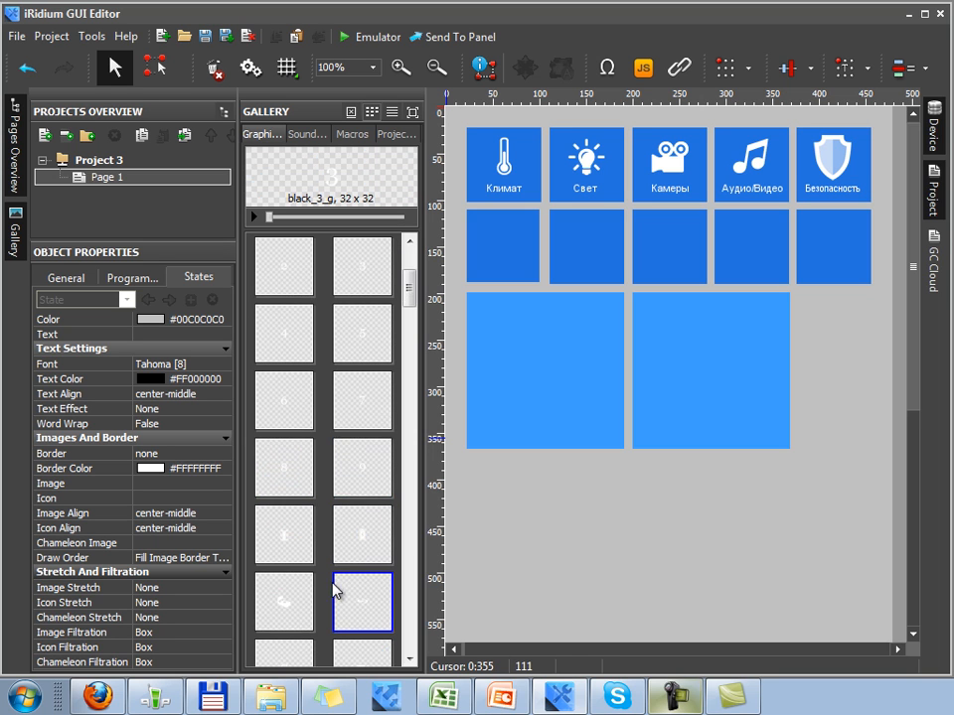
{"action": "scroll", "coordinate": [338, 588], "scroll_direction": "down", "scroll_amount": 6}
{"action": "scroll", "coordinate": [355, 573], "scroll_direction": "up", "scroll_amount": 9}
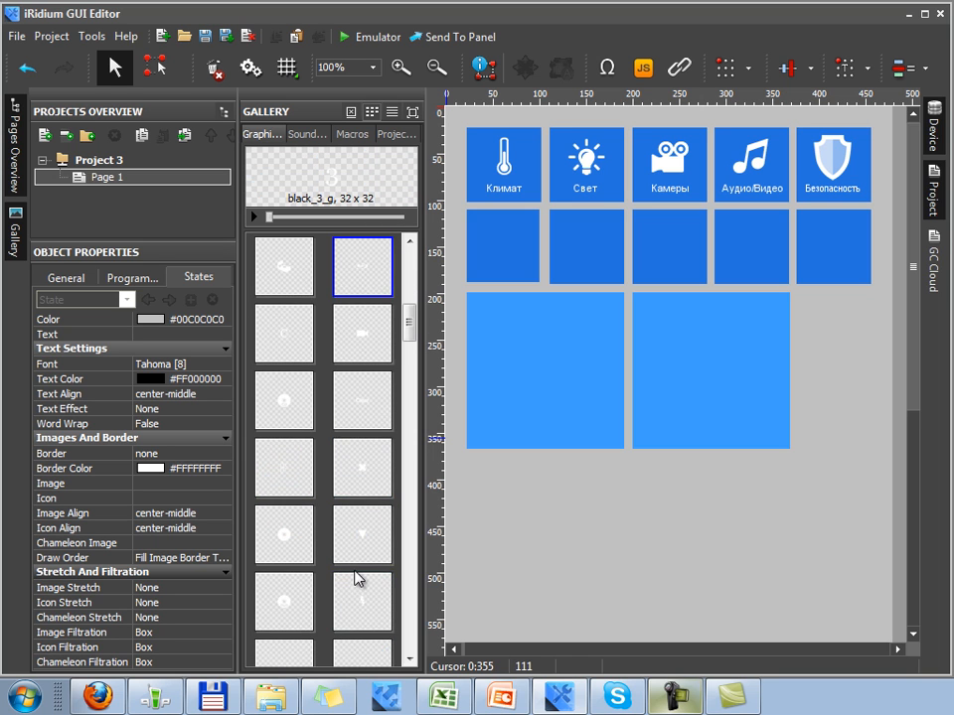
{"action": "left_click", "coordinate": [274, 342]}
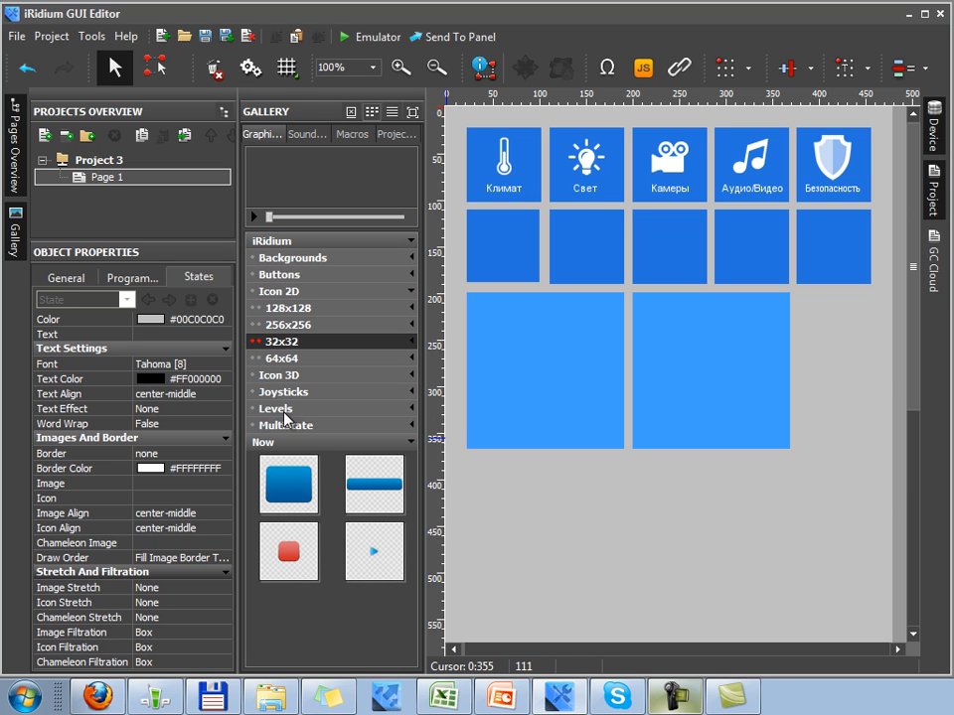
{"action": "left_click", "coordinate": [267, 467]}
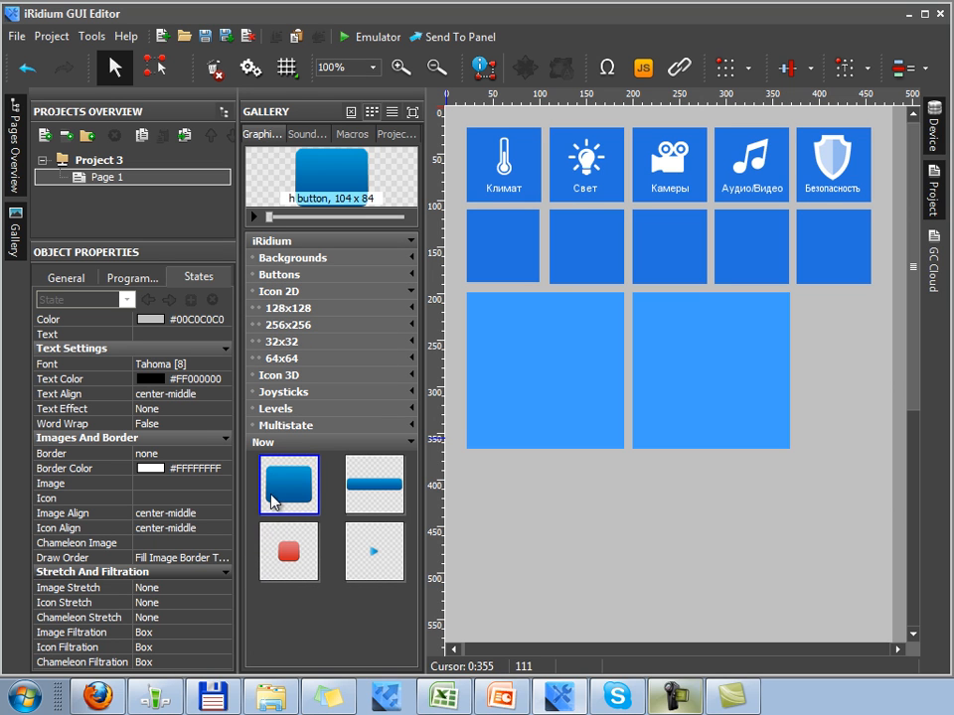
Place the h button object from the Now folder below the two large squares and switch between its two states.
{"action": "left_click_drag", "start_coordinate": [273, 485], "coordinate": [573, 480]}
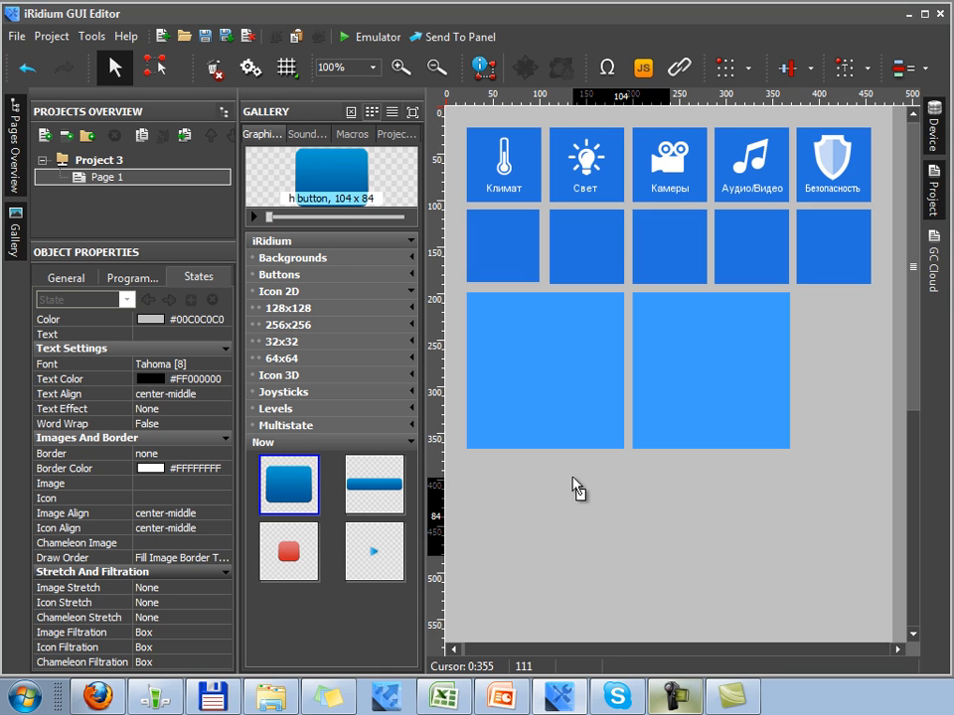
{"action": "left_click_drag", "start_coordinate": [573, 486], "coordinate": [574, 487]}
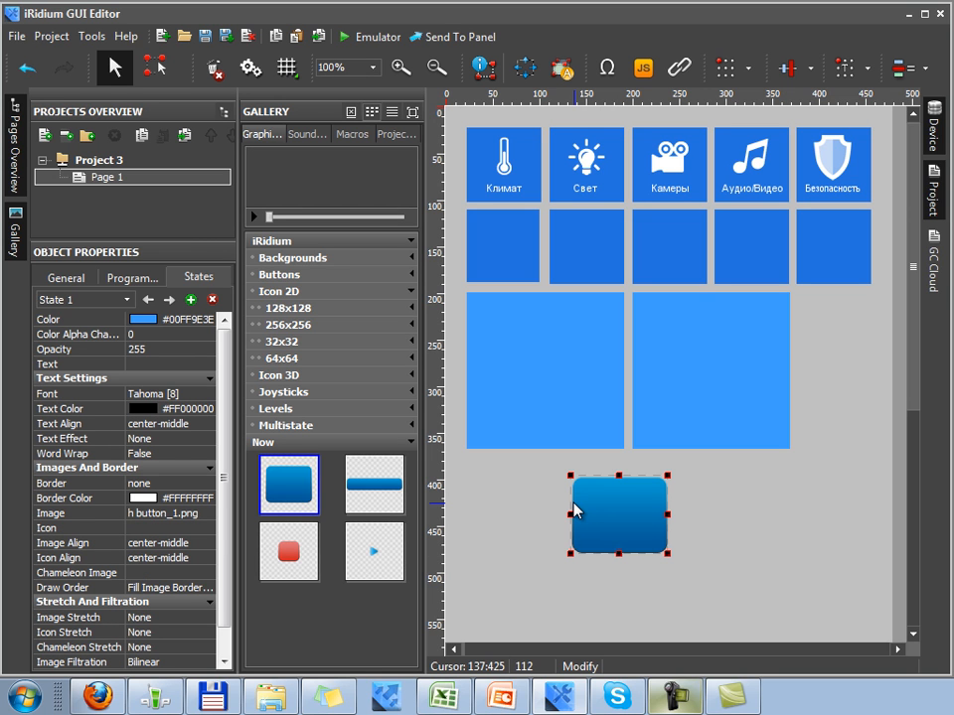
{"action": "left_click", "coordinate": [170, 301]}
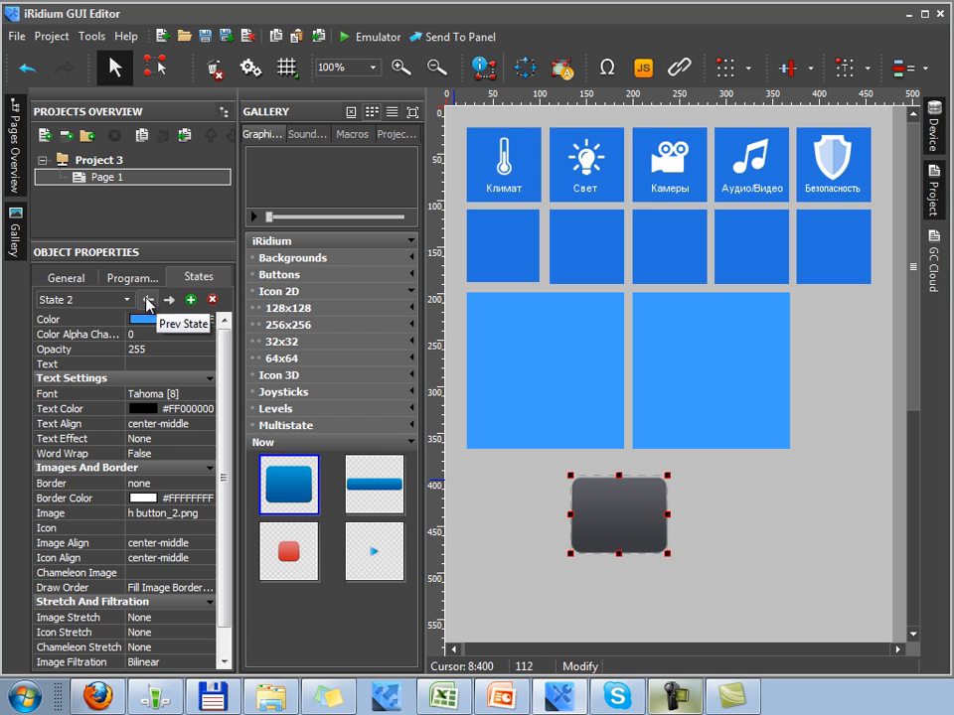
{"action": "left_click", "coordinate": [148, 300]}
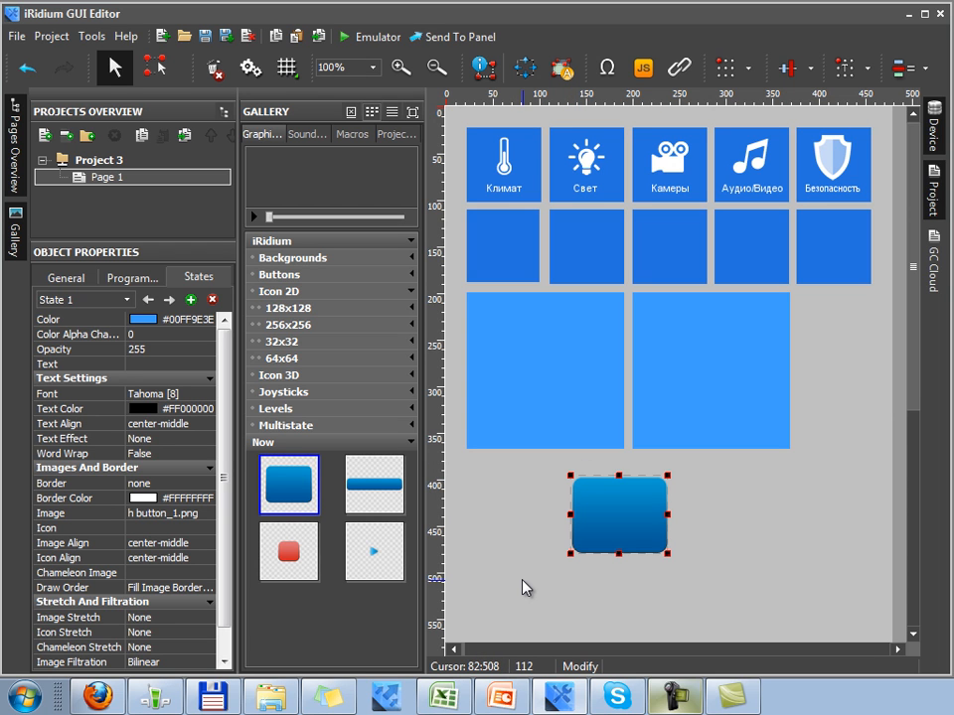
Bring the right object from the Now folder onto the placed button to examine the insertion options, and close them without choosing.
{"action": "left_click", "coordinate": [374, 562]}
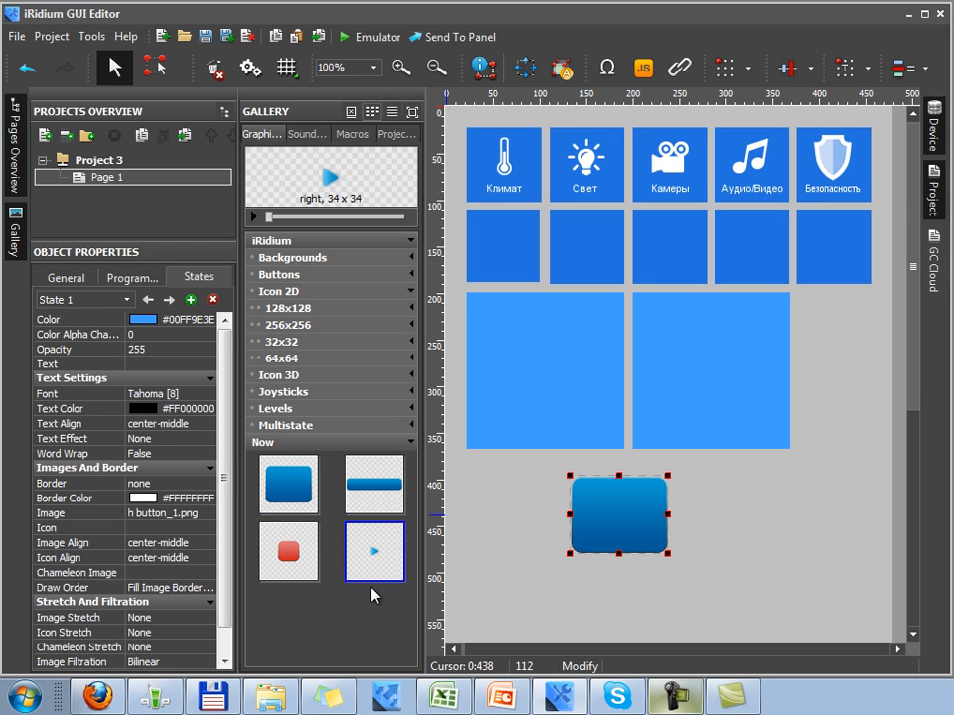
{"action": "left_click_drag", "start_coordinate": [368, 551], "coordinate": [617, 512]}
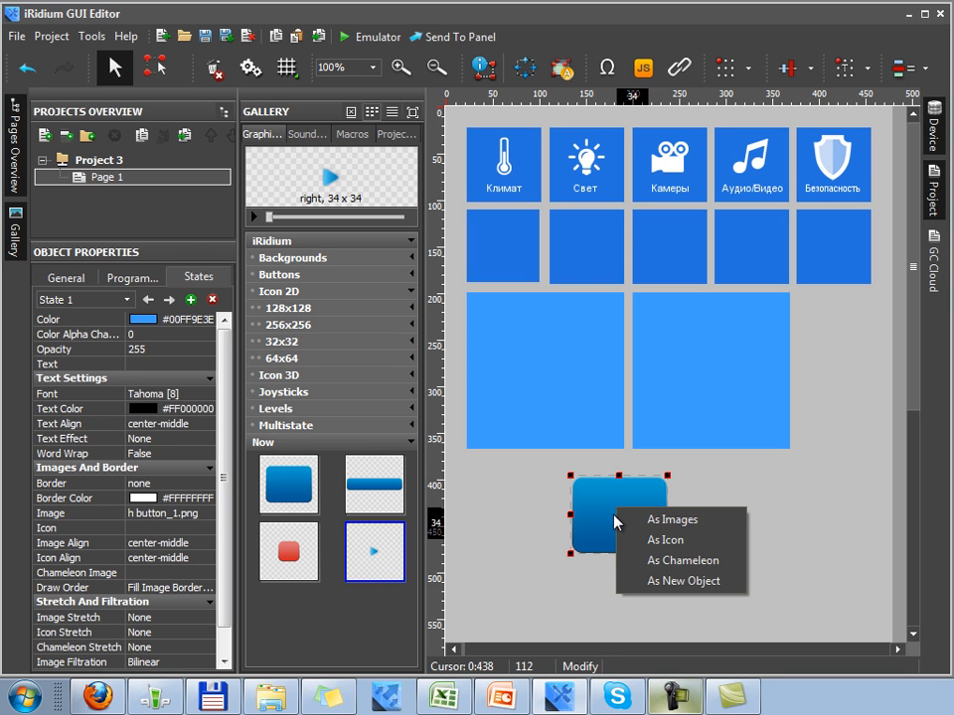
{"action": "left_click", "coordinate": [731, 565]}
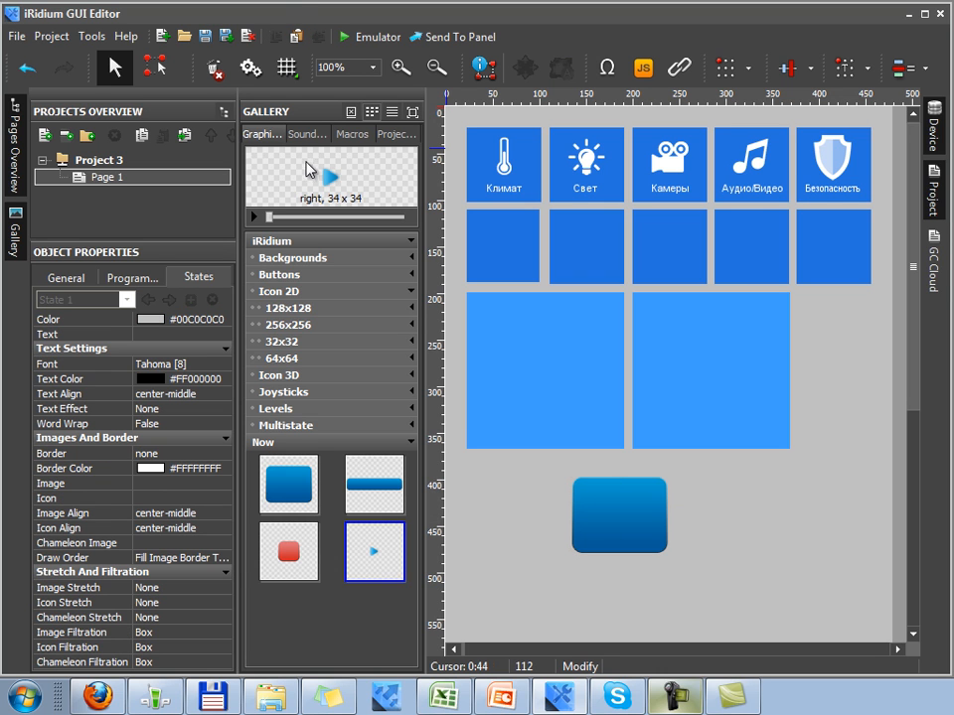
Assign the Sounds1_0001 sound from the Sounds gallery to the first small square in the second row.
{"action": "left_click", "coordinate": [305, 136]}
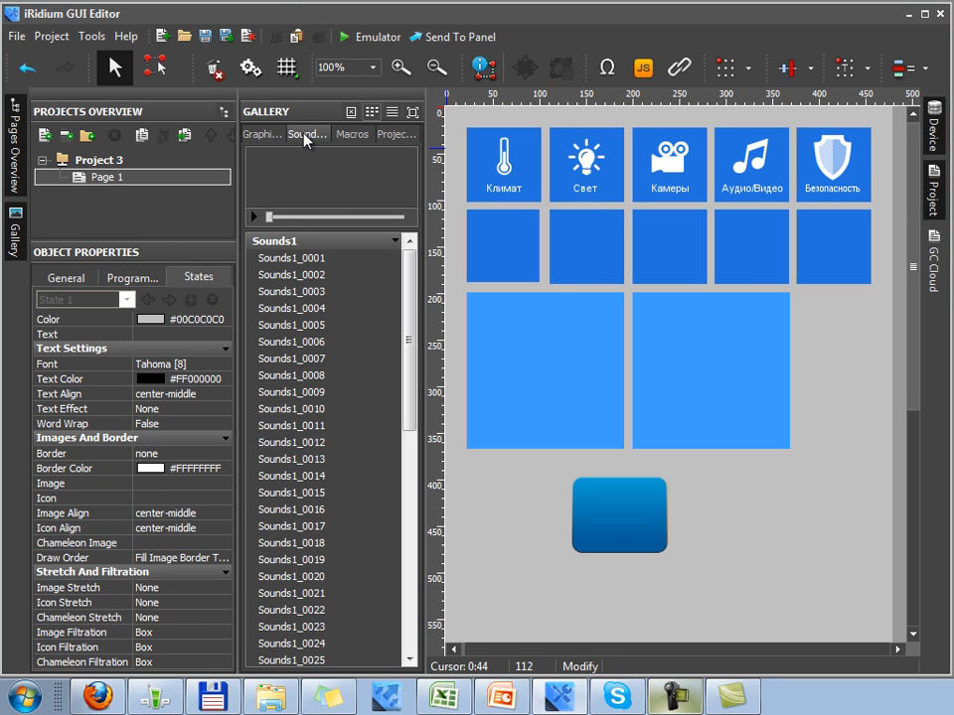
{"action": "left_click", "coordinate": [313, 245]}
{"action": "left_click", "coordinate": [312, 241]}
{"action": "left_click", "coordinate": [309, 248]}
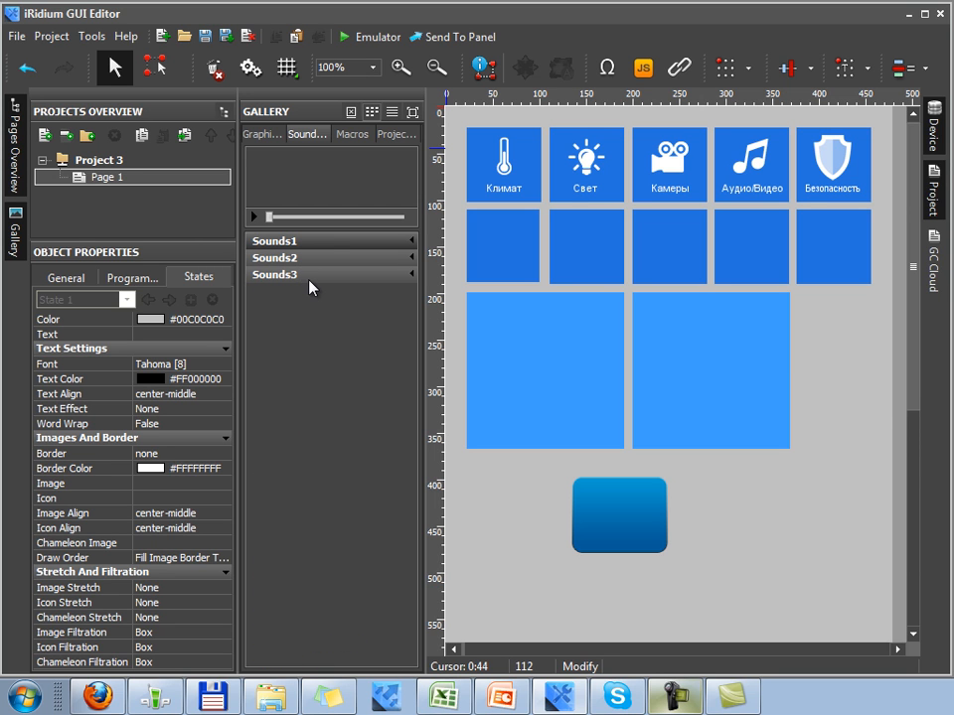
{"action": "left_click", "coordinate": [306, 244]}
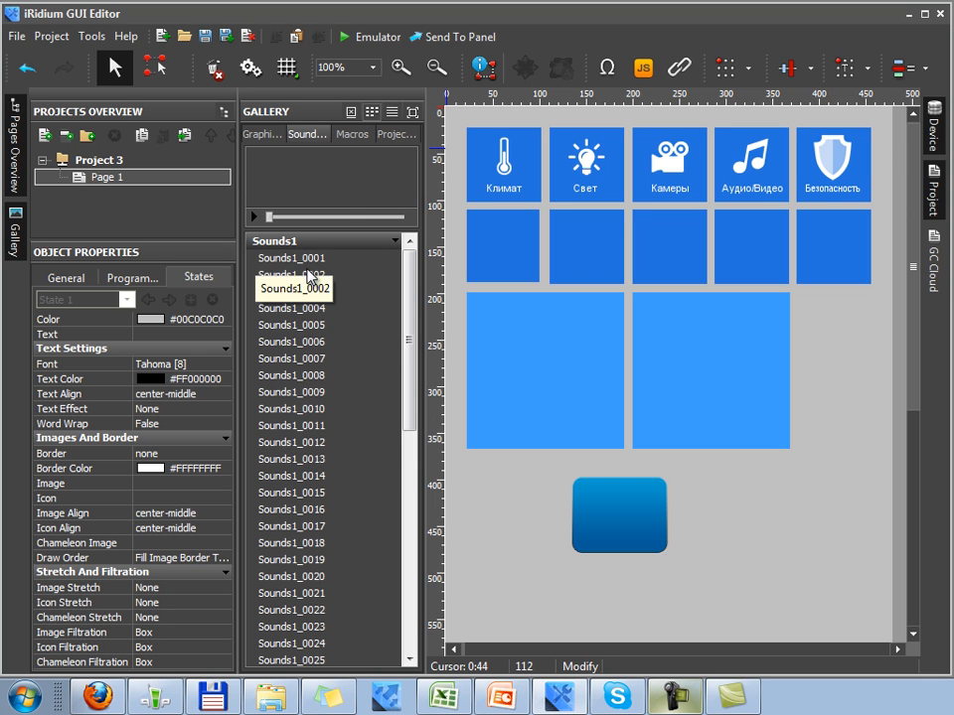
{"action": "left_click", "coordinate": [310, 259]}
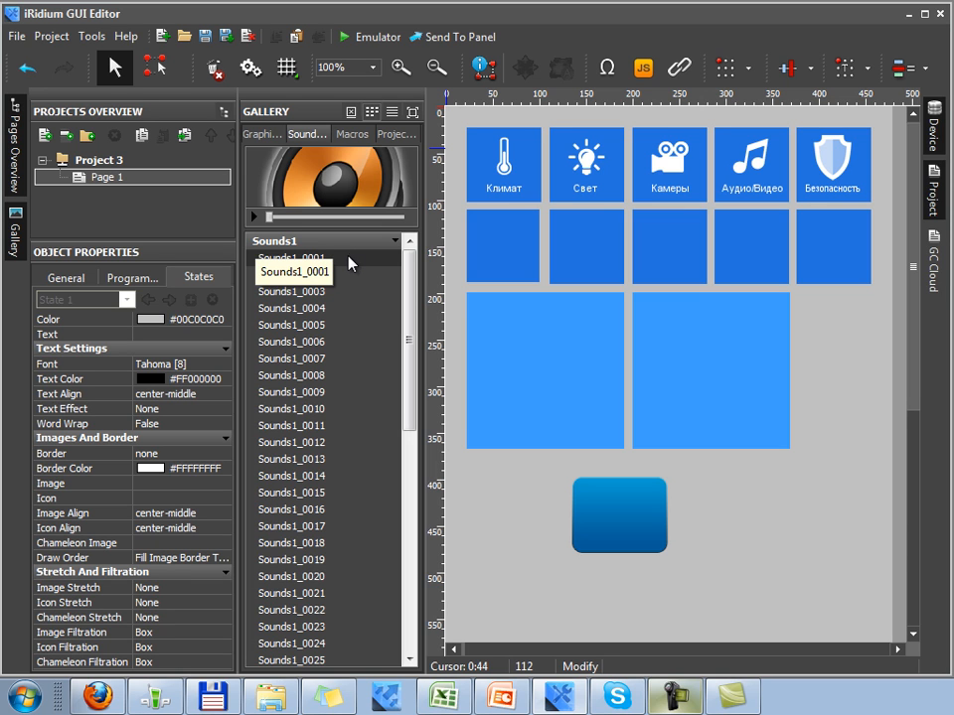
{"action": "left_click_drag", "start_coordinate": [341, 262], "coordinate": [501, 258]}
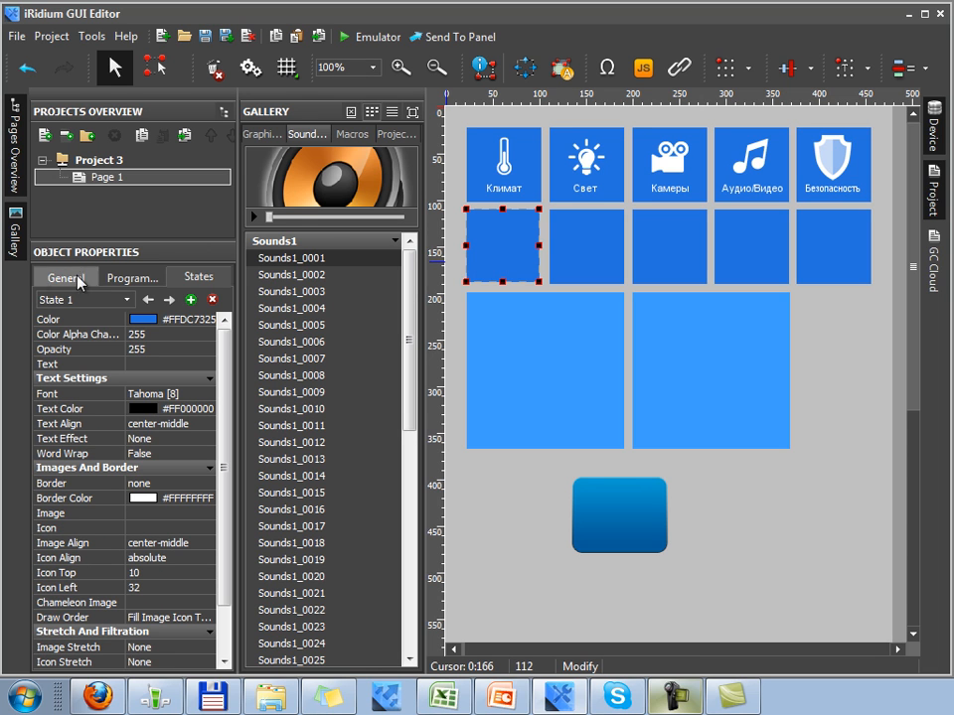
Move the square's Play Sample command for Sounds1_0001.mp3 from the Press event to the Release event, and collapse the Sounds1 group.
{"action": "left_click", "coordinate": [126, 280]}
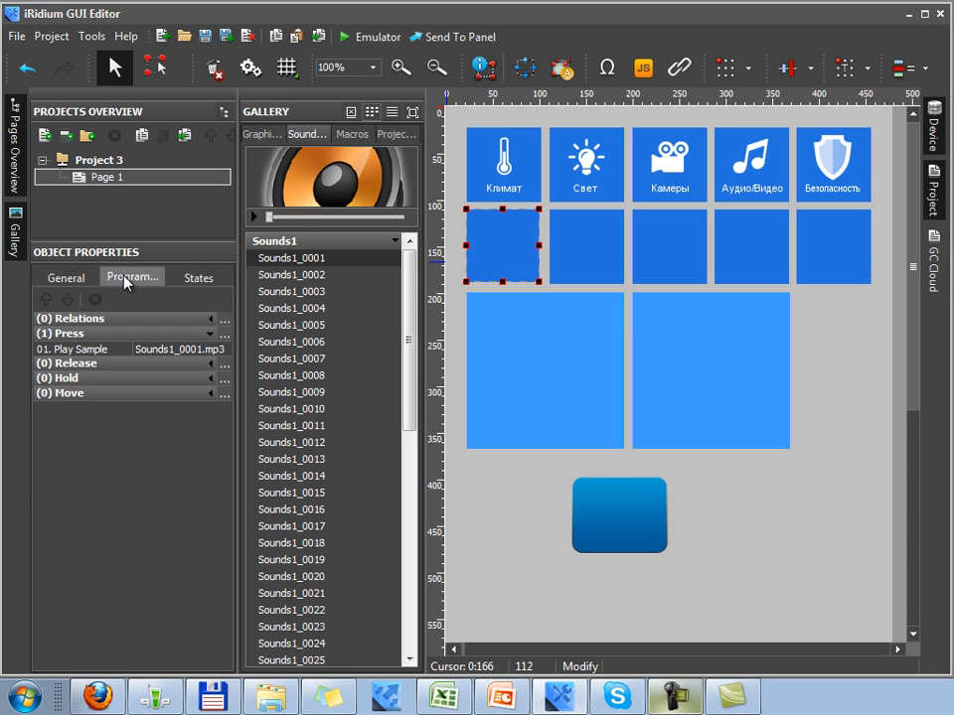
{"action": "left_click", "coordinate": [77, 352]}
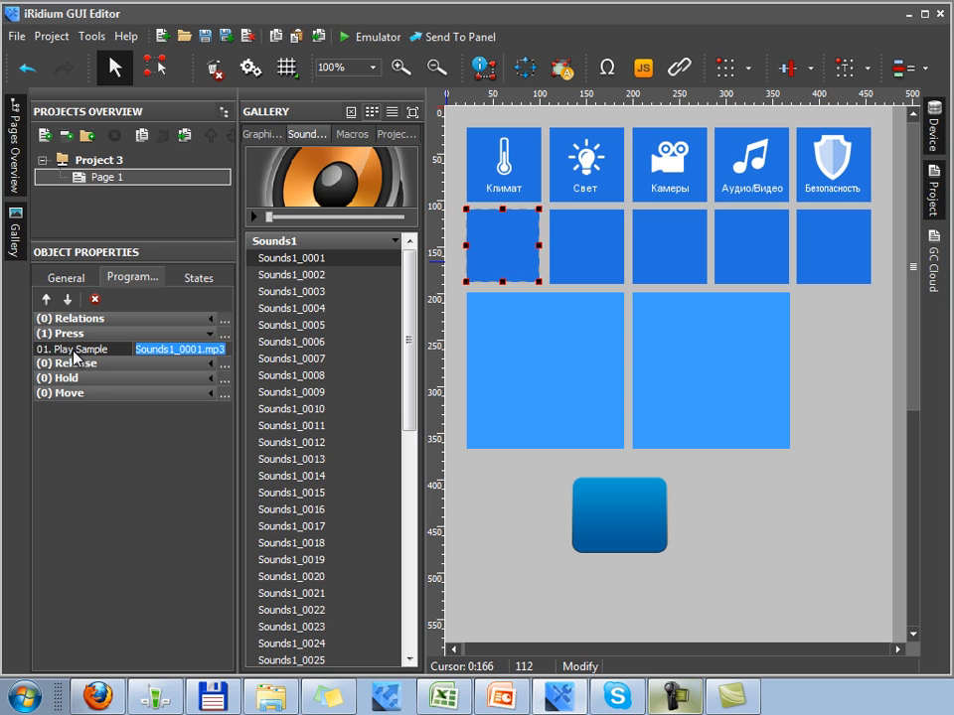
{"action": "left_click_drag", "start_coordinate": [71, 352], "coordinate": [72, 369]}
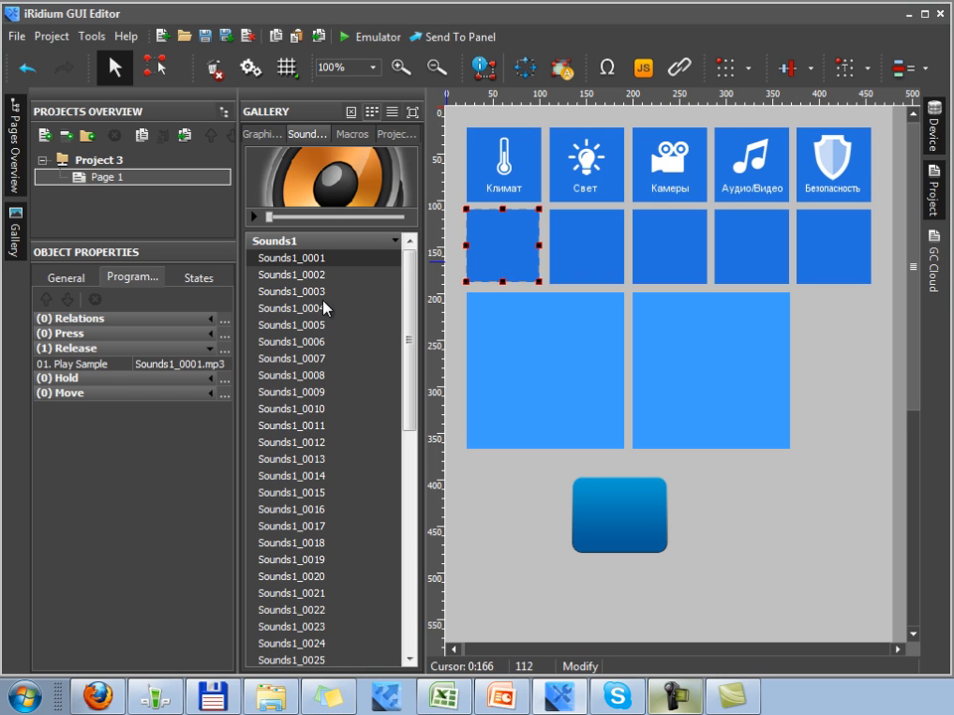
{"action": "left_click", "coordinate": [319, 245]}
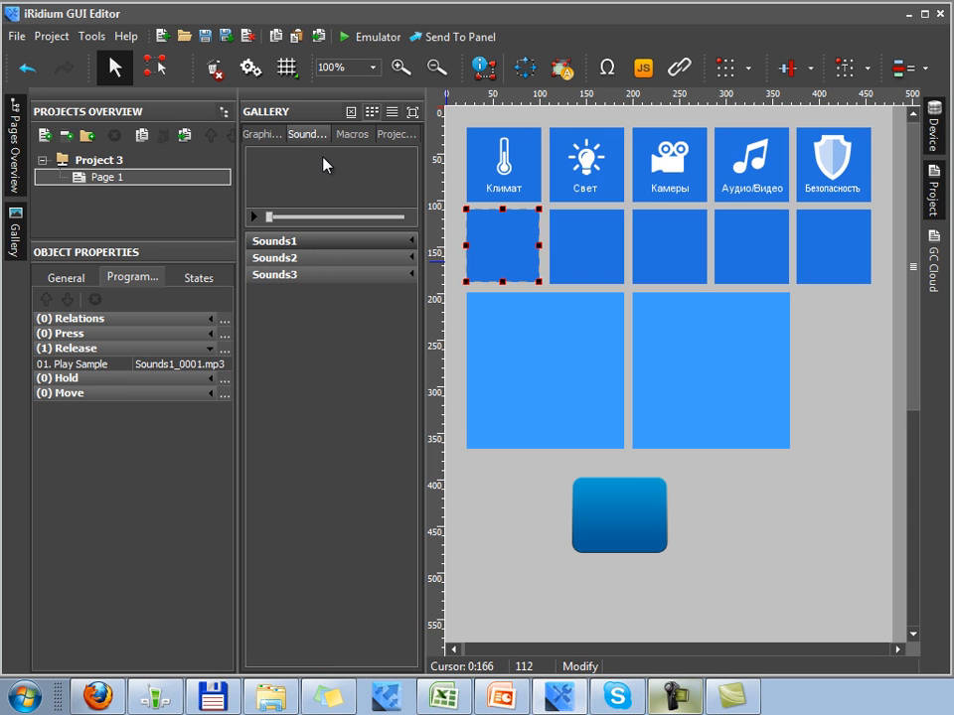
Look at the Macros gallery and preview the icon and h button images stored in the Project gallery.
{"action": "left_click", "coordinate": [346, 139]}
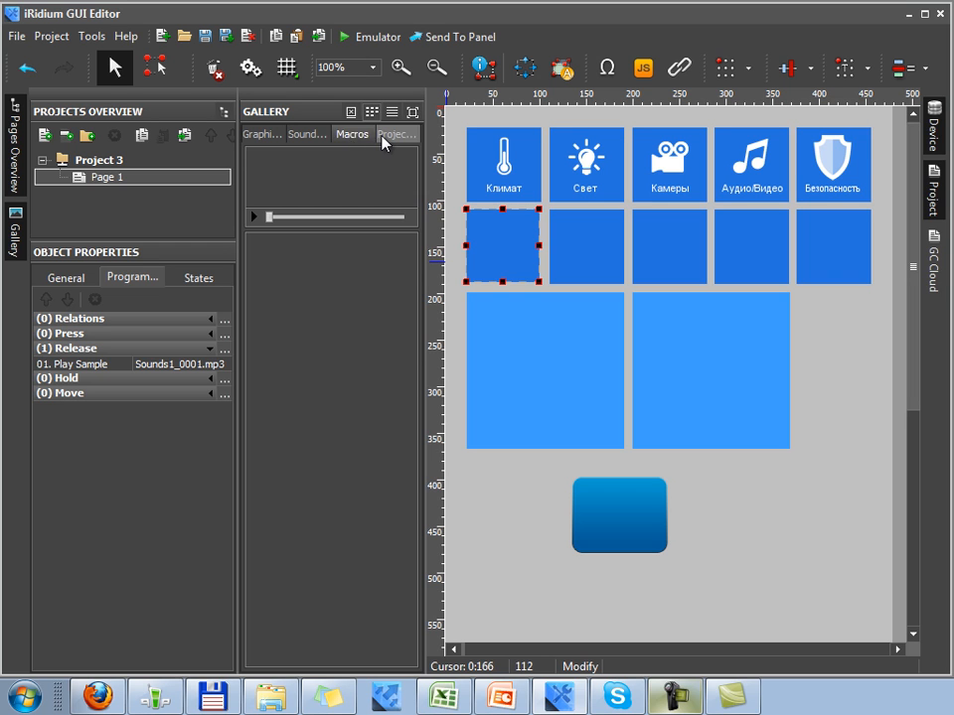
{"action": "left_click", "coordinate": [384, 141]}
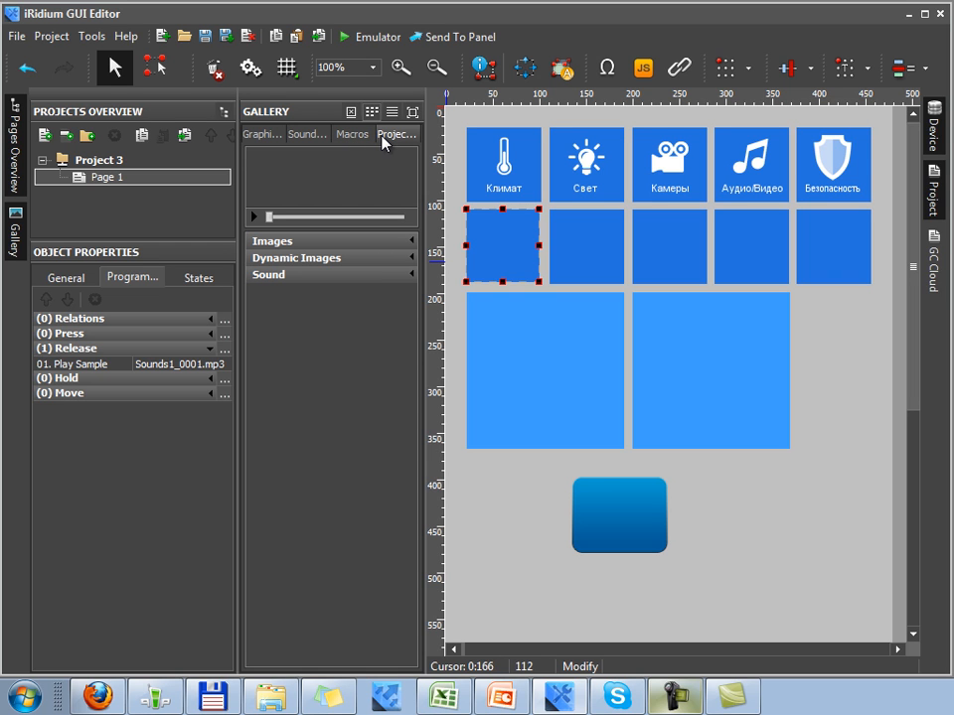
{"action": "left_click", "coordinate": [286, 247]}
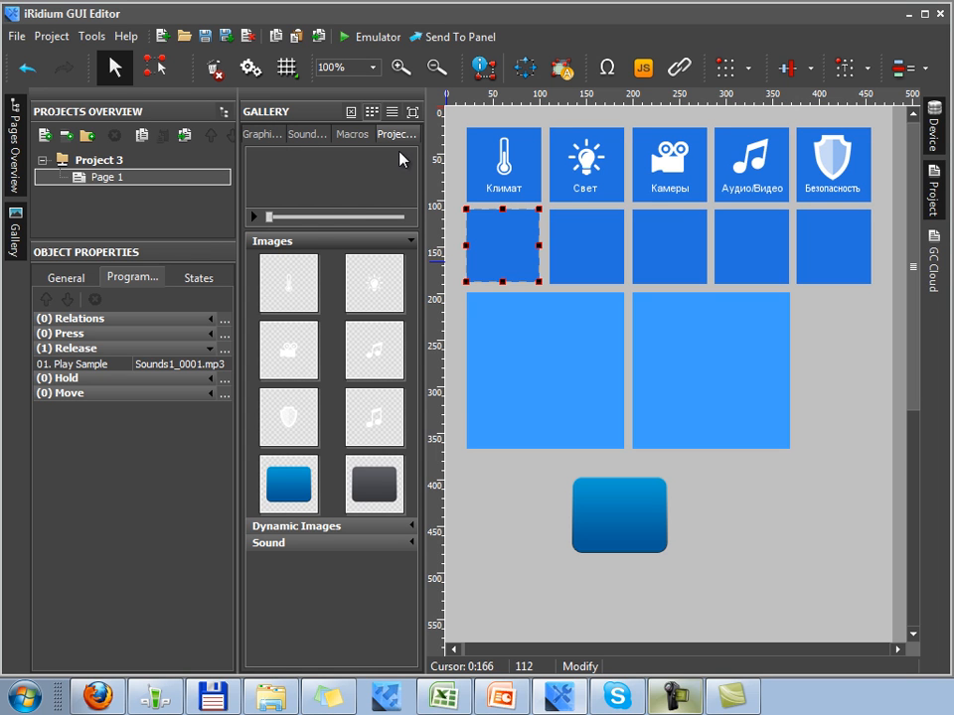
{"action": "left_click", "coordinate": [296, 286]}
{"action": "left_click", "coordinate": [371, 290]}
{"action": "left_click", "coordinate": [298, 354]}
{"action": "left_click", "coordinate": [373, 360]}
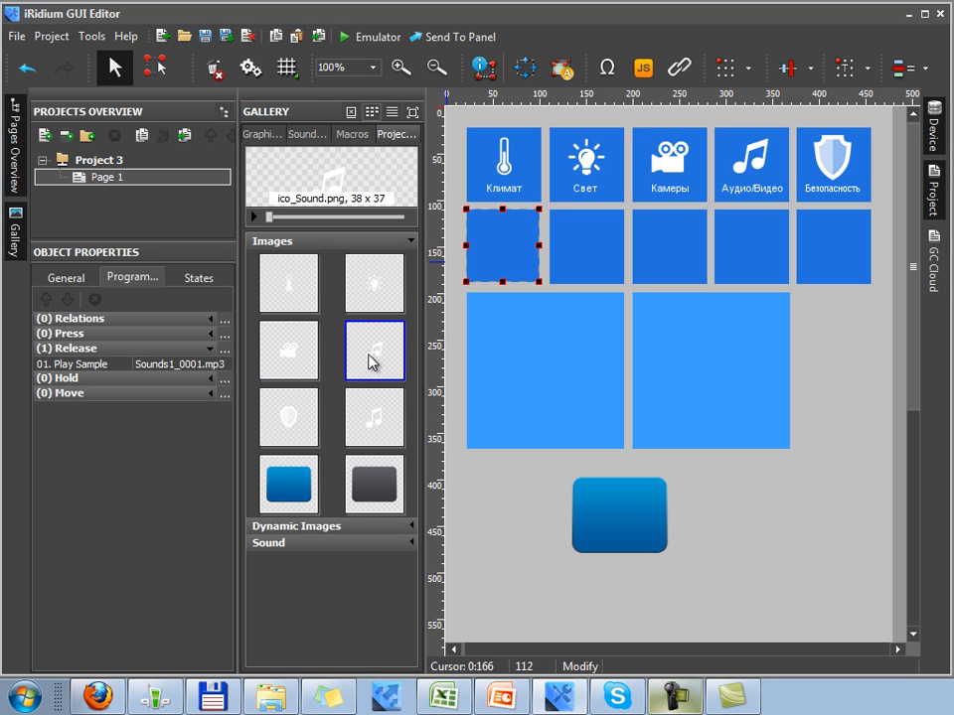
{"action": "left_click", "coordinate": [609, 525]}
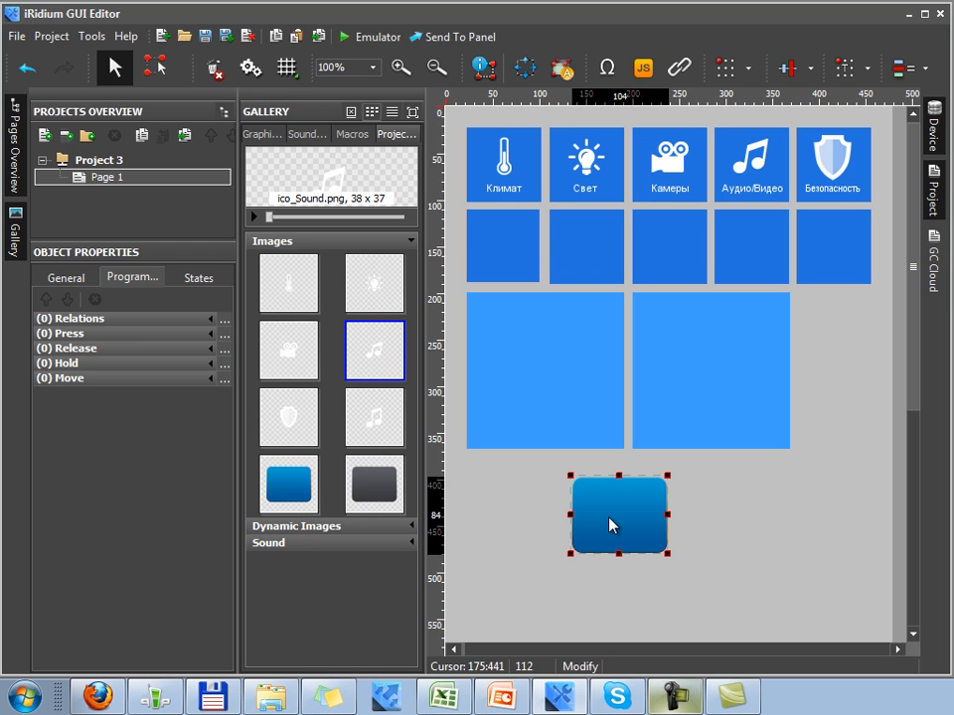
{"action": "left_click", "coordinate": [357, 487]}
{"action": "left_click", "coordinate": [303, 487]}
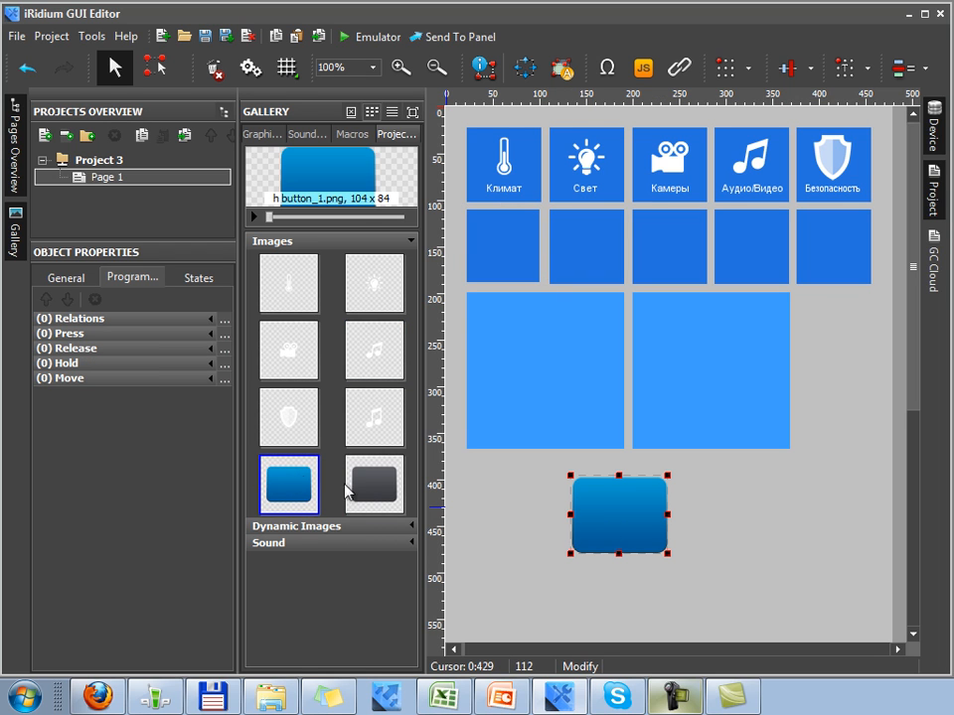
Delete the Sounds1_0001.mp3 sound from the Project gallery.
{"action": "left_click", "coordinate": [325, 543]}
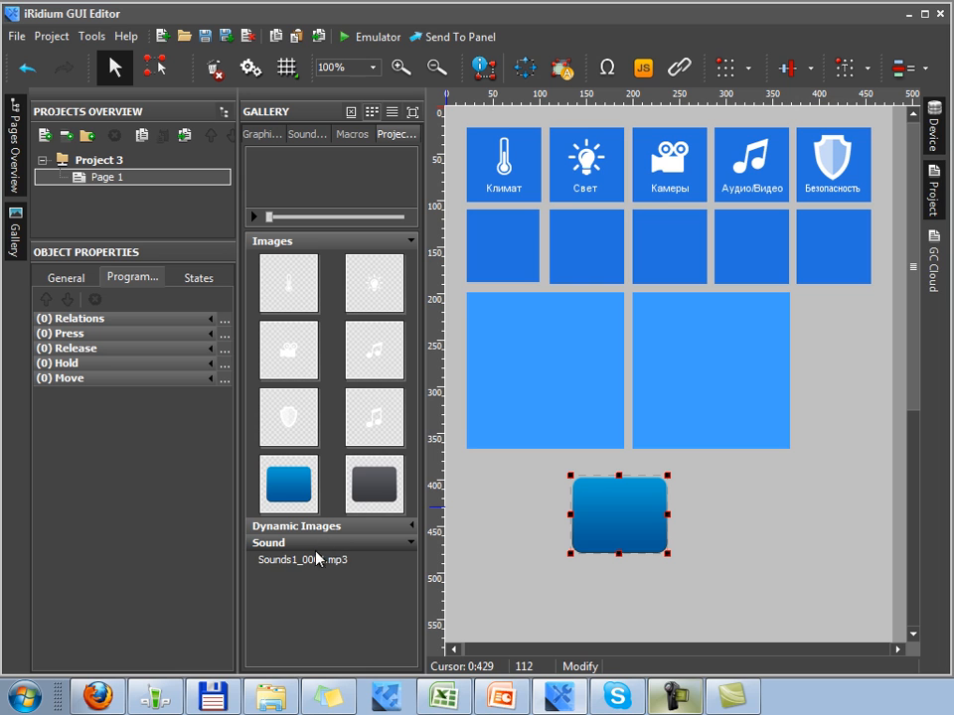
{"action": "left_click", "coordinate": [314, 560]}
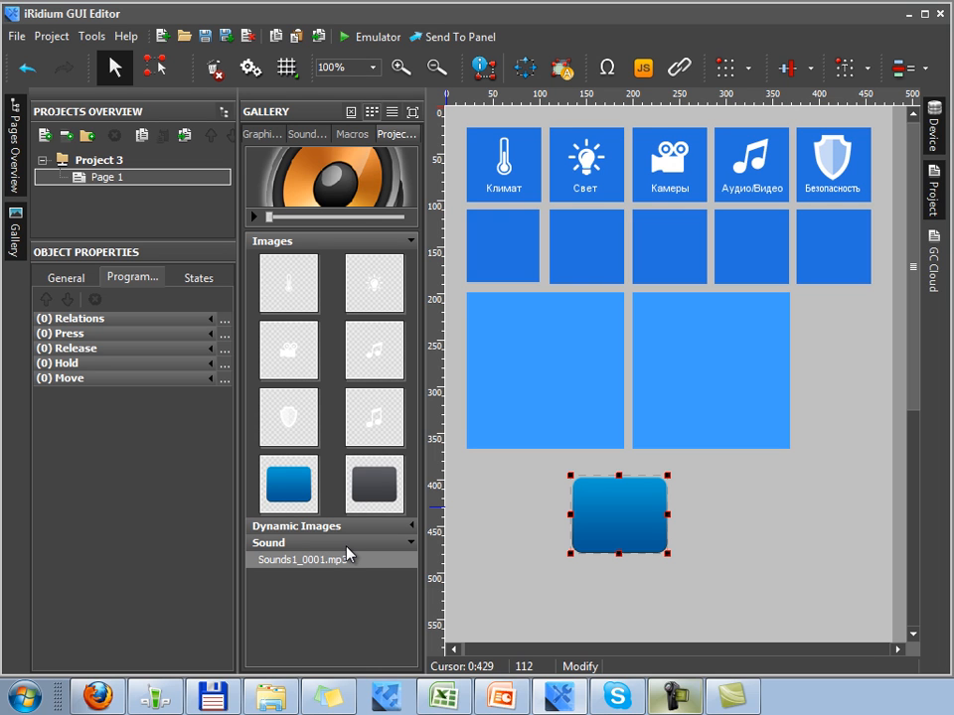
{"action": "key", "text": "Delete"}
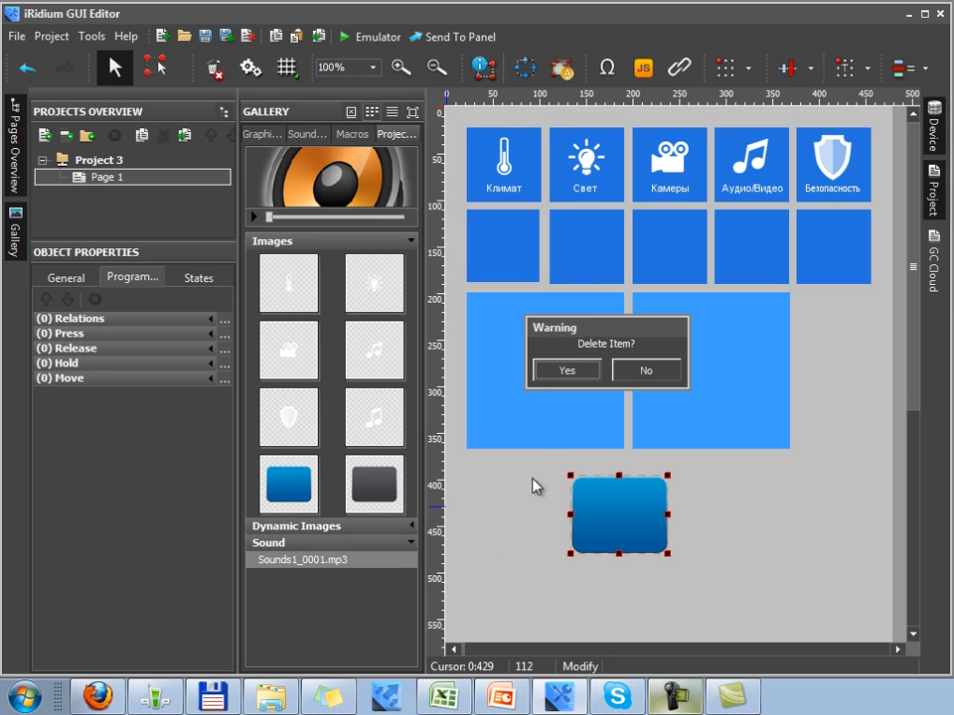
{"action": "left_click", "coordinate": [569, 376]}
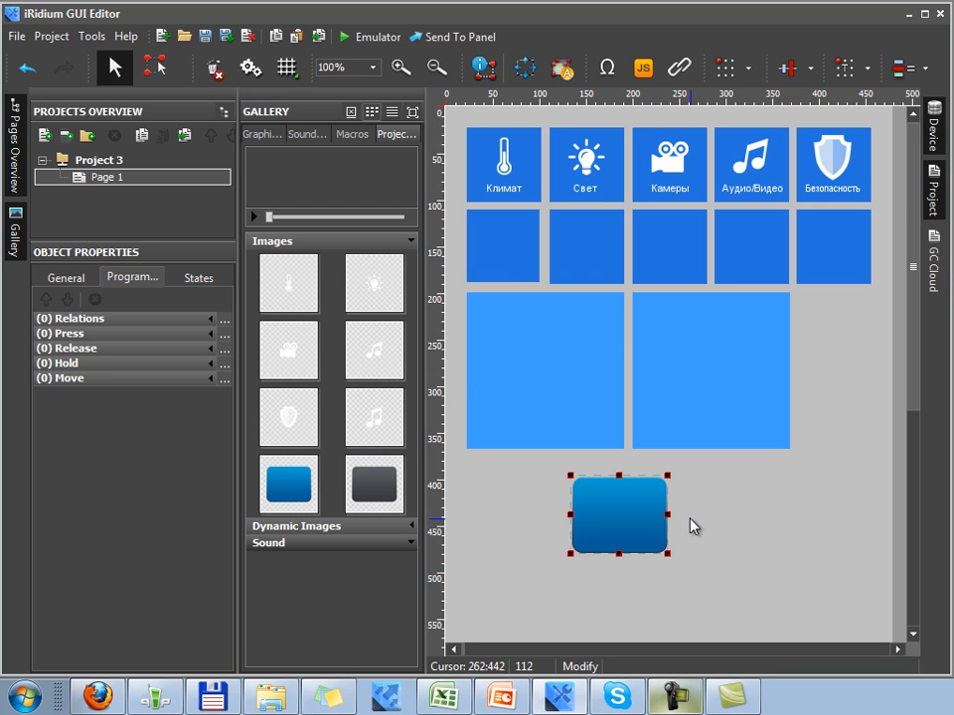
Delete the h button object from the page and preview its two images in the Project gallery.
{"action": "left_click", "coordinate": [276, 142]}
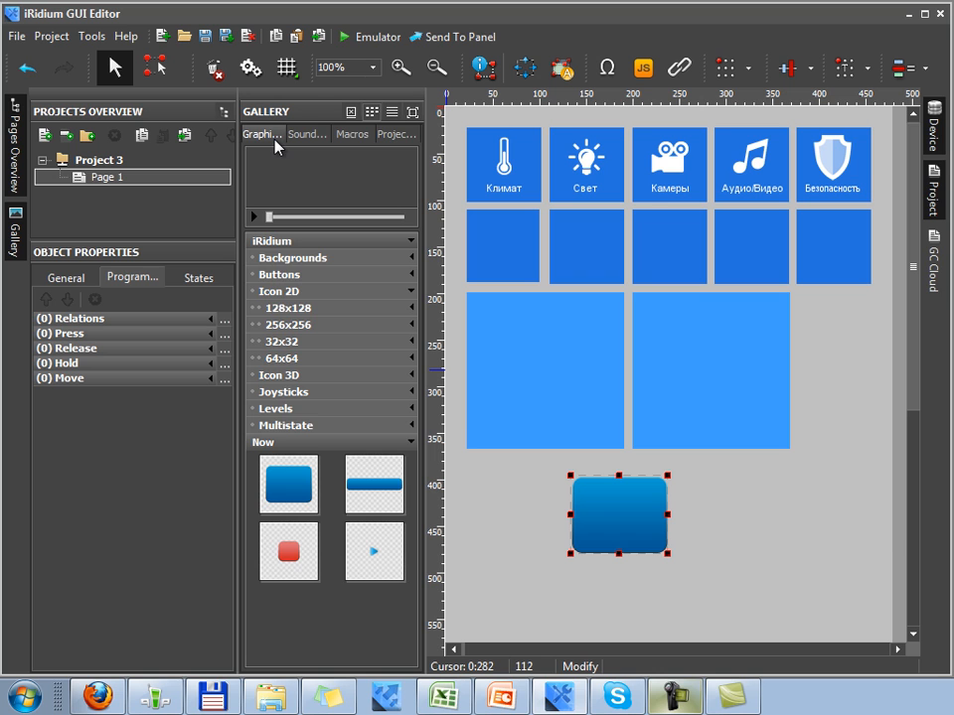
{"action": "left_click", "coordinate": [383, 137]}
{"action": "key", "text": "Delete"}
{"action": "key", "text": "Return"}
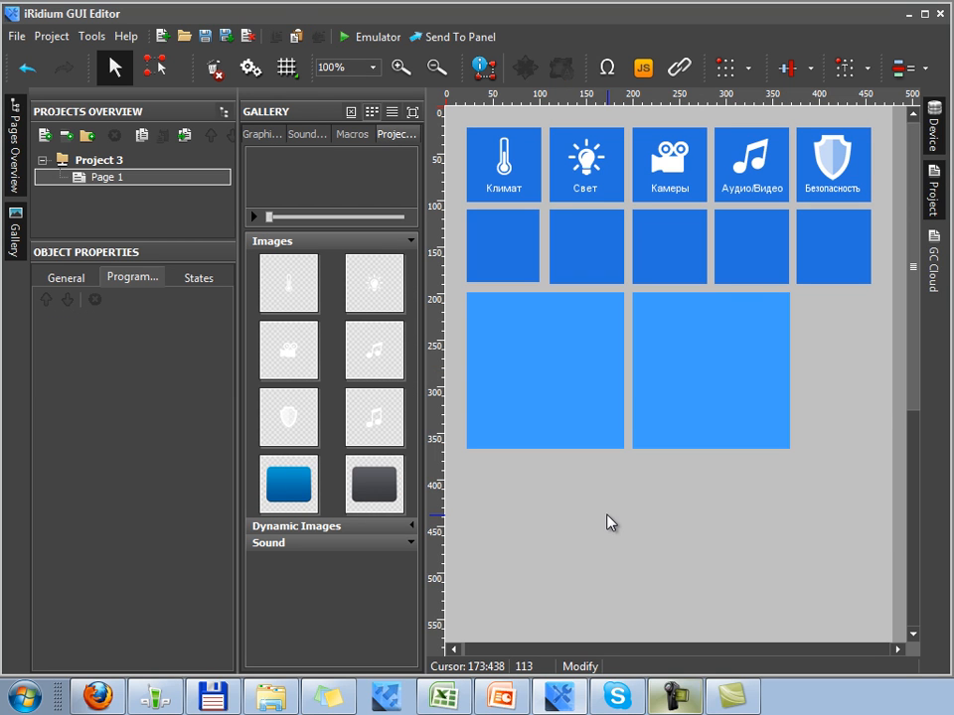
{"action": "left_click", "coordinate": [358, 487]}
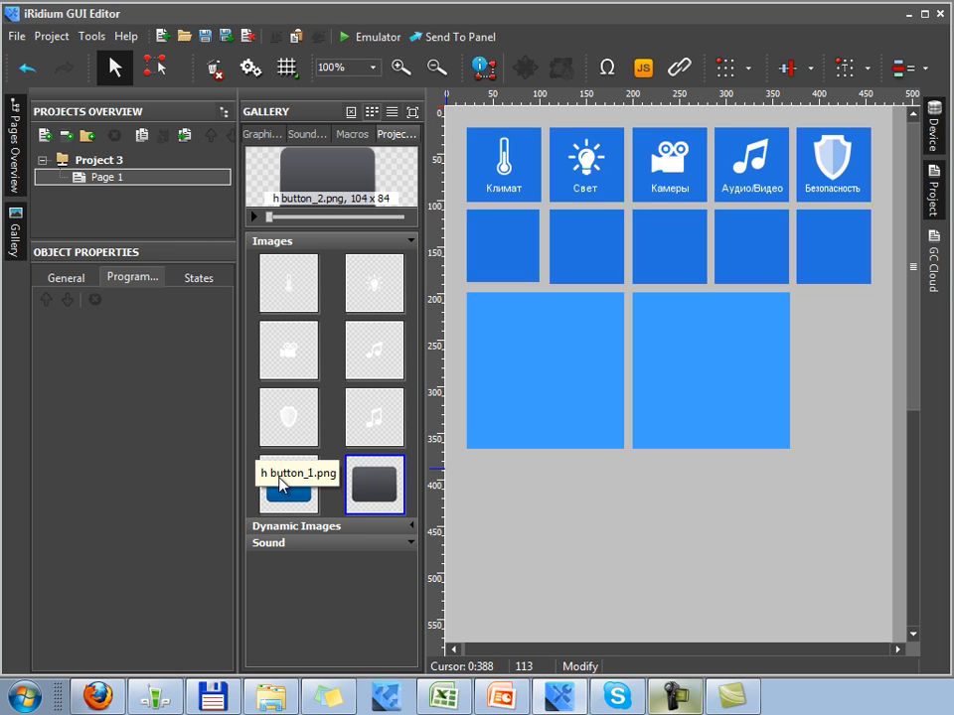
{"action": "left_click", "coordinate": [286, 484]}
{"action": "left_click", "coordinate": [360, 486]}
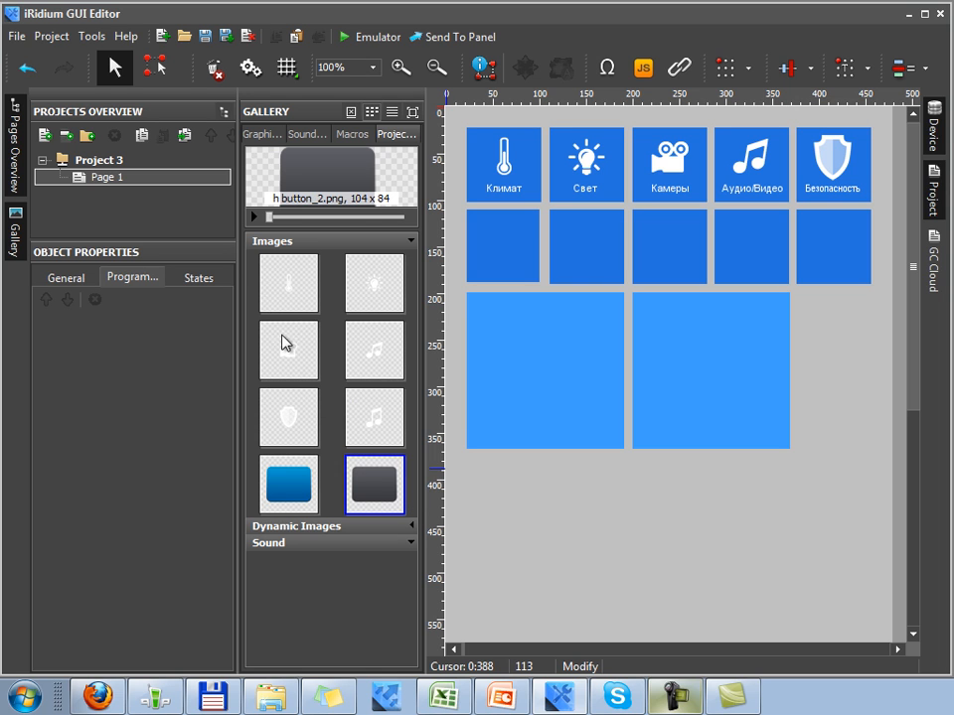
Delete the unused images 64x64_black_music_g.png, h button_1.png and h button_2.png from the project, and return to the Graphics gallery.
{"action": "left_click", "coordinate": [227, 74]}
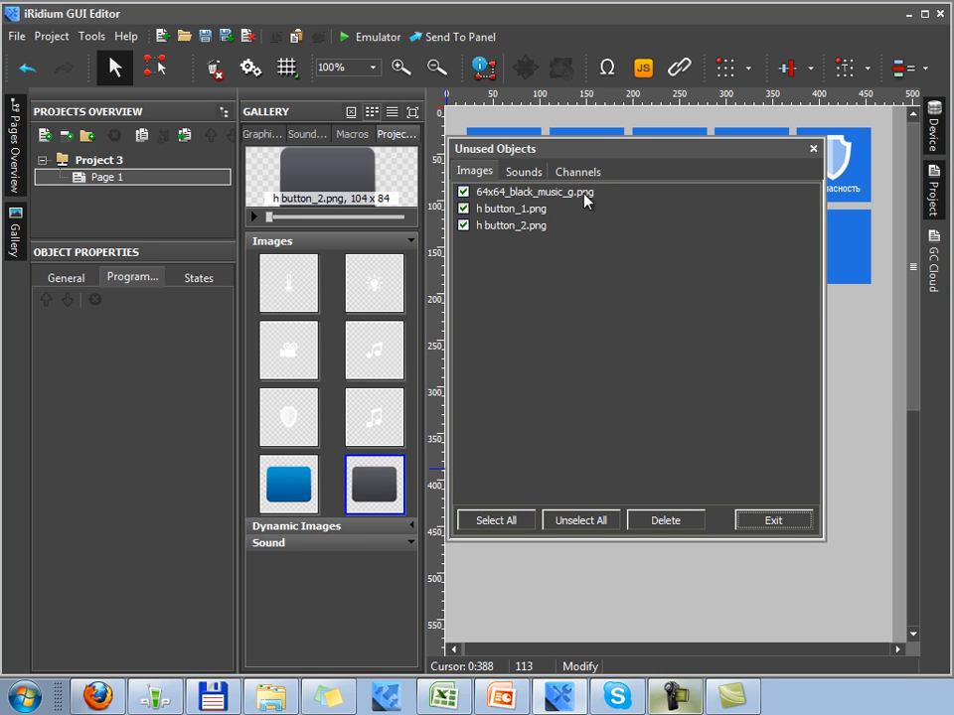
{"action": "left_click", "coordinate": [524, 172]}
{"action": "left_click", "coordinate": [472, 172]}
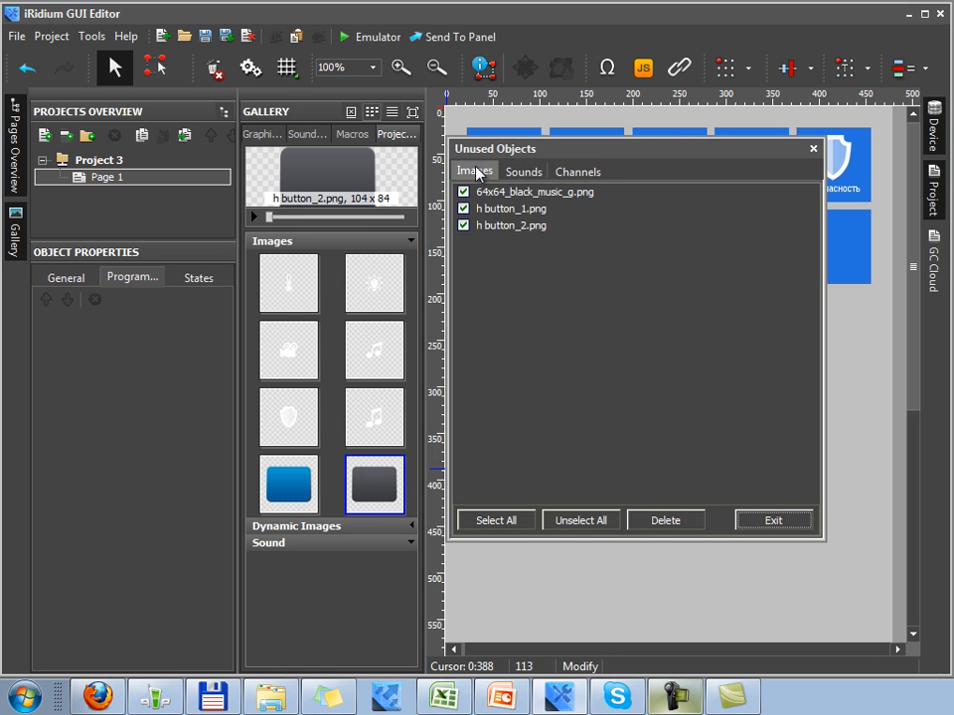
{"action": "left_click", "coordinate": [693, 519]}
{"action": "left_click", "coordinate": [583, 369]}
{"action": "left_click", "coordinate": [775, 521]}
{"action": "left_click", "coordinate": [276, 136]}
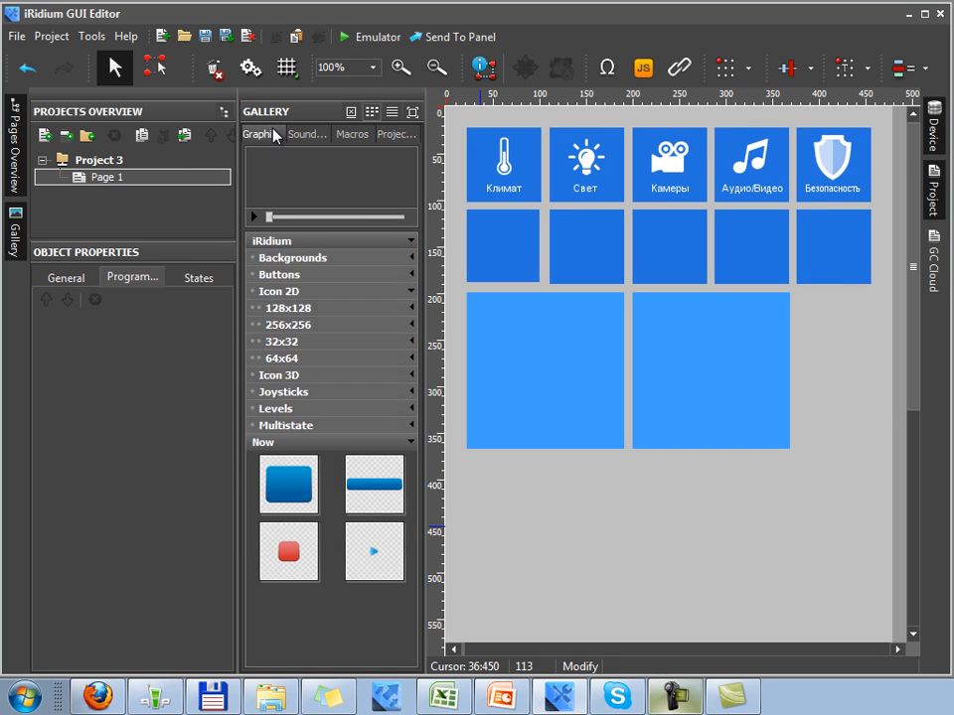